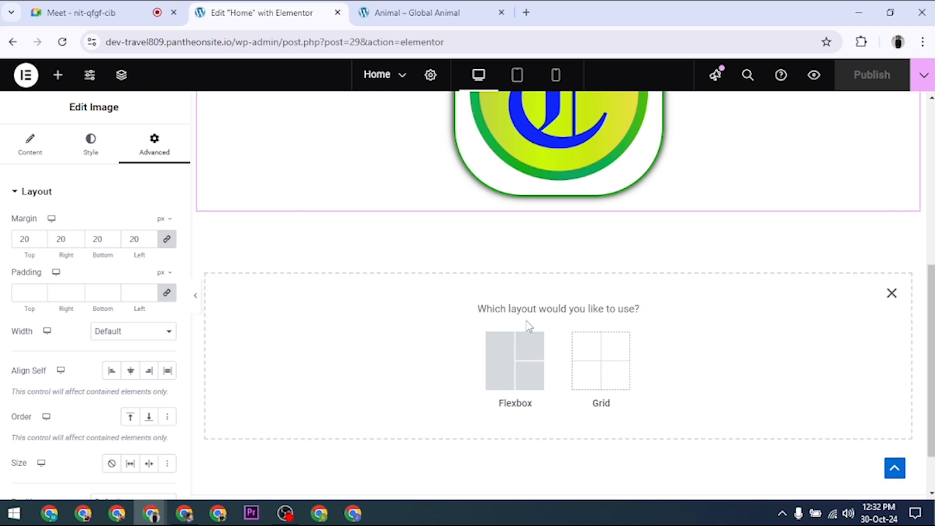
# Step: Add a Text Editor widget in a new Flexbox container below the logo image and select its placeholder text
pyautogui.click(517, 356)
pyautogui.click(373, 349)
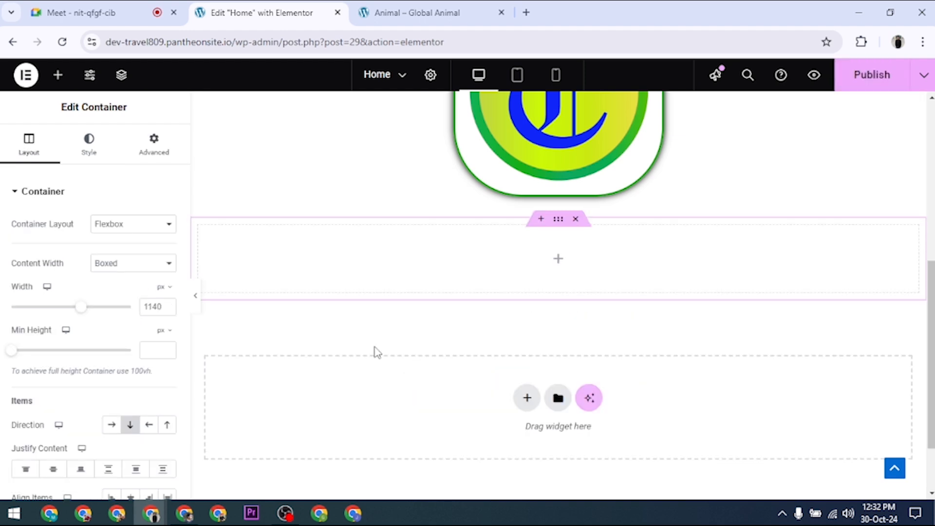
pyautogui.click(558, 263)
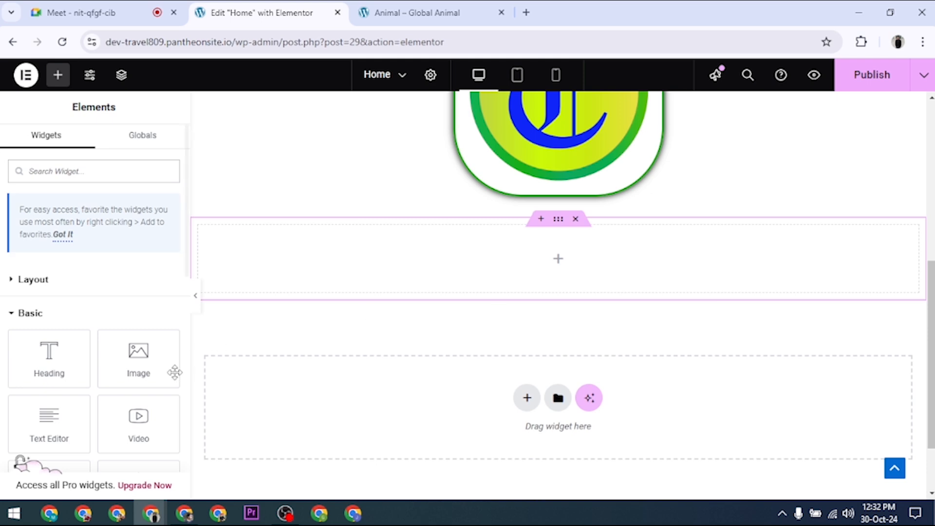
pyautogui.scroll(-1, 81, 342)
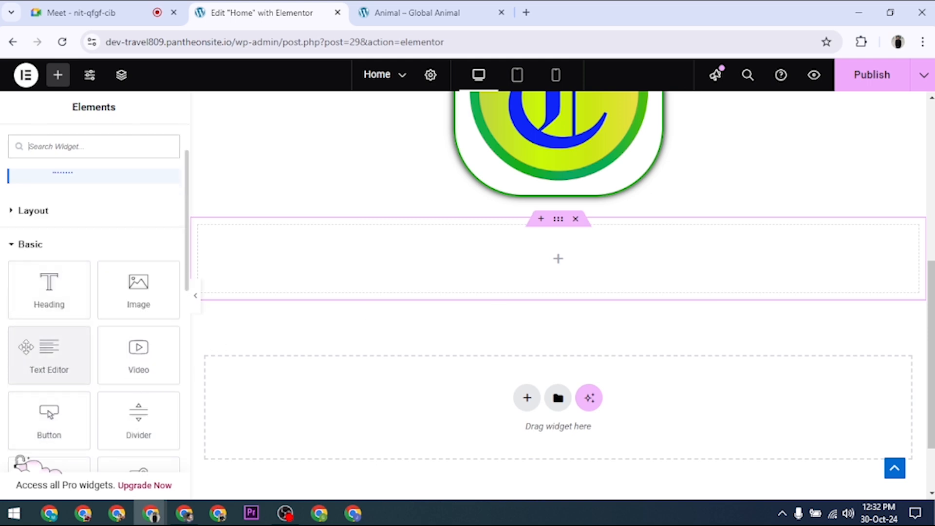
pyautogui.moveTo(45, 360); pyautogui.dragTo(563, 262)
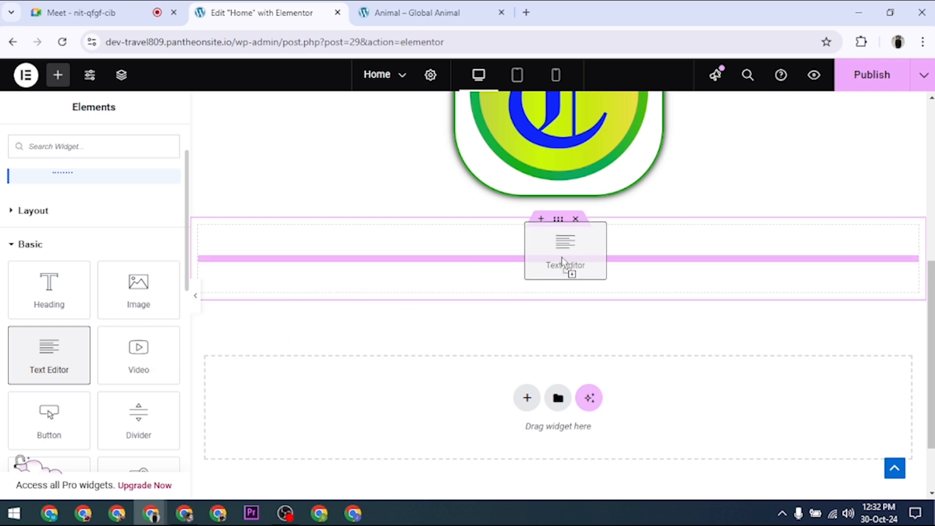
pyautogui.moveTo(562, 258); pyautogui.dragTo(561, 256)
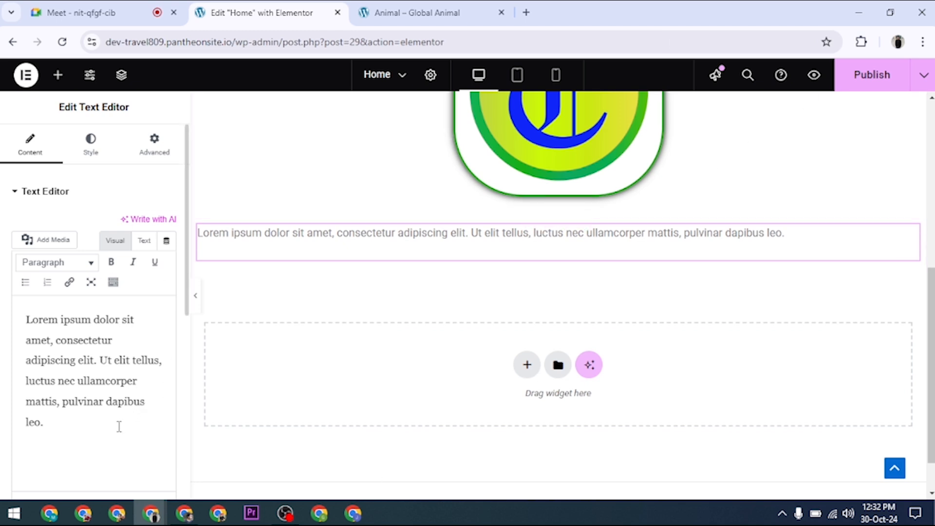
pyautogui.moveTo(79, 428); pyautogui.dragTo(27, 318)
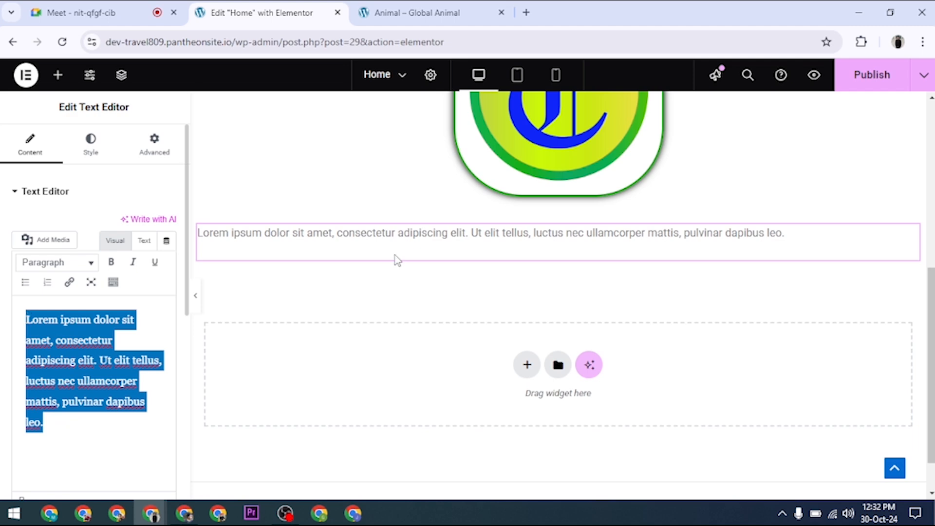
# Step: Search the web for "lorem ipsum" in a new browser tab and open the lipsum.com generator site
pyautogui.click(526, 12)
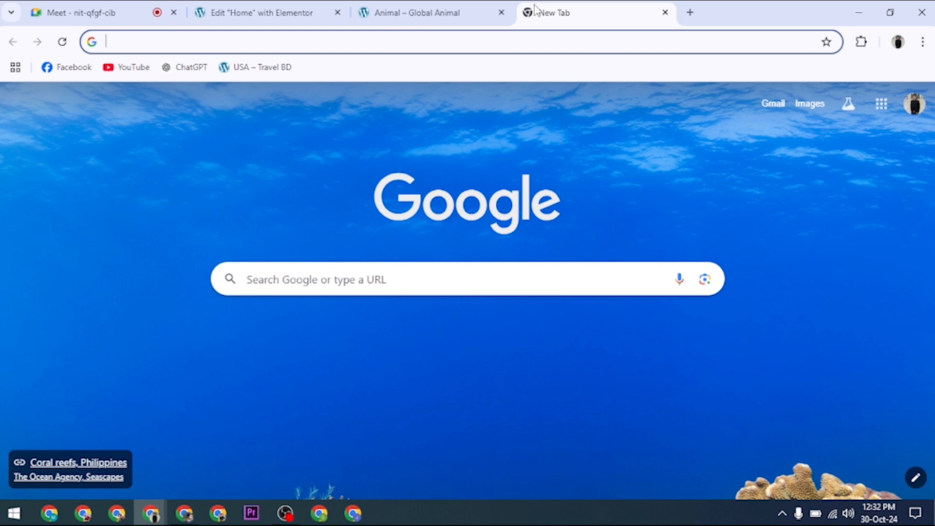
pyautogui.write('lorem i')
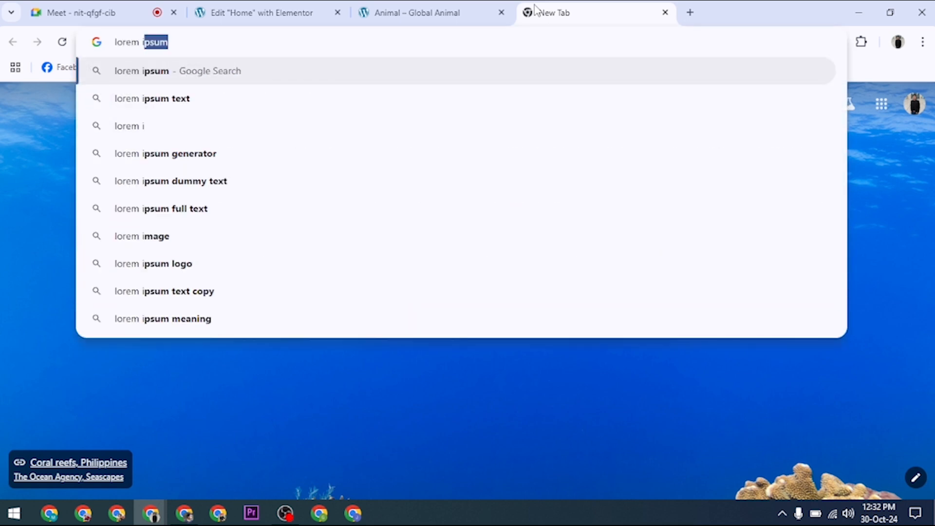
pyautogui.write('psum')
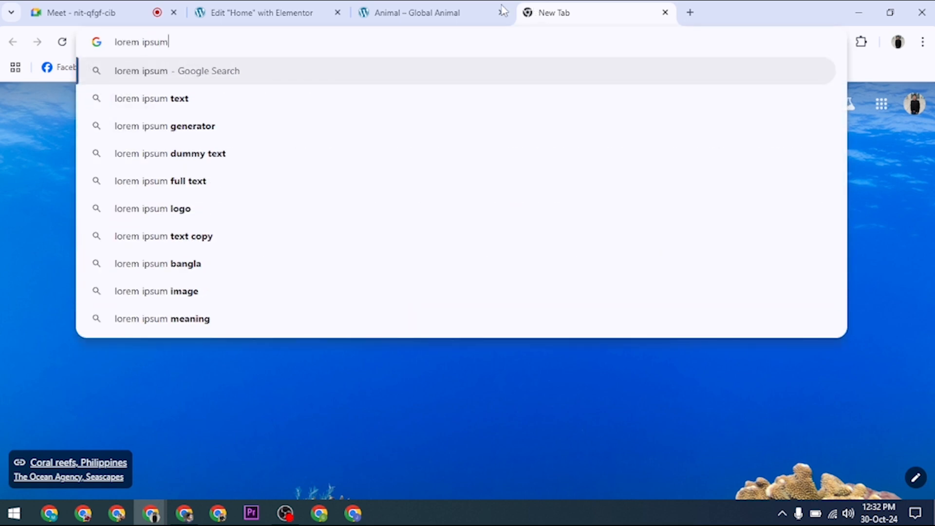
pyautogui.click(204, 79)
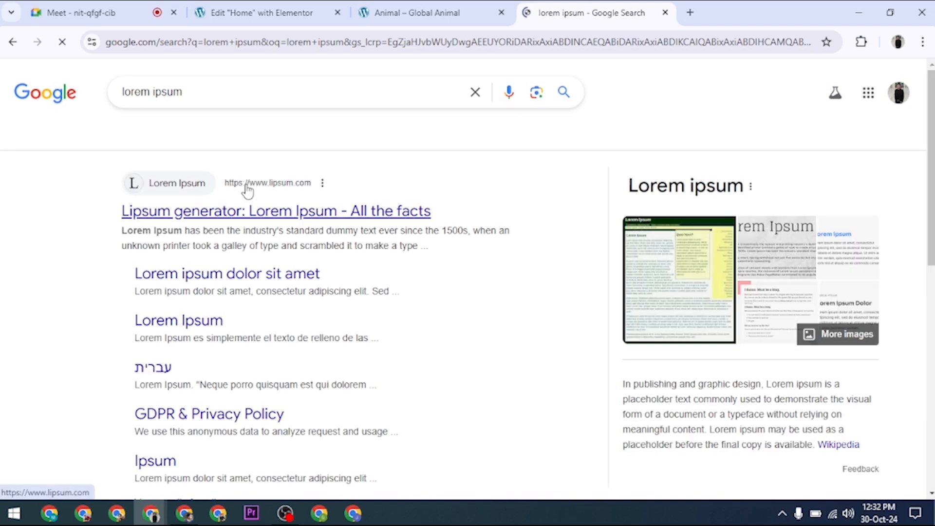
pyautogui.click(244, 219)
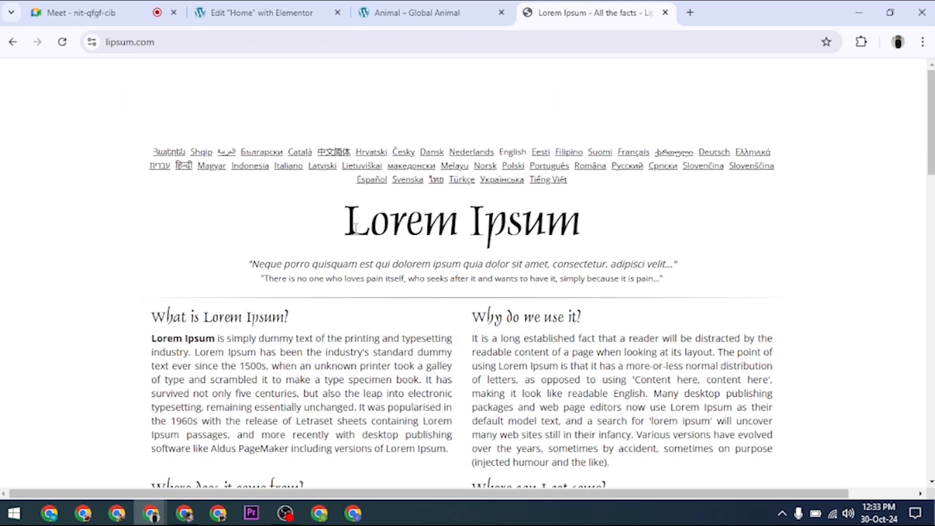
# Step: Copy the paragraph under "What is Lorem Ipsum?" without its heading
pyautogui.scroll(-3, 384, 222)
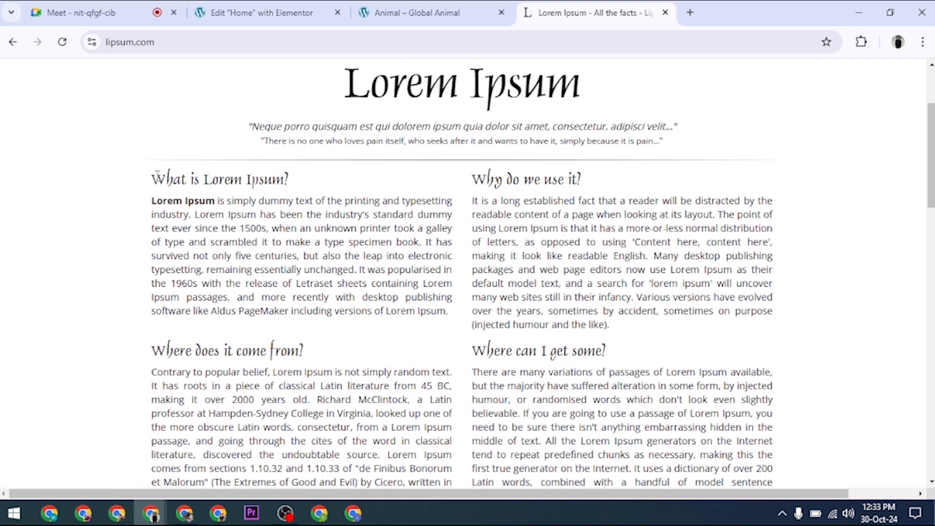
pyautogui.moveTo(153, 173)
pyautogui.mouseDown()
pyautogui.moveTo(200, 215)
pyautogui.moveTo(433, 298)
pyautogui.moveTo(442, 358)
pyautogui.moveTo(446, 312)
pyautogui.moveTo(633, 468)
pyautogui.moveTo(612, 329)
pyautogui.moveTo(450, 313)
pyautogui.mouseUp()
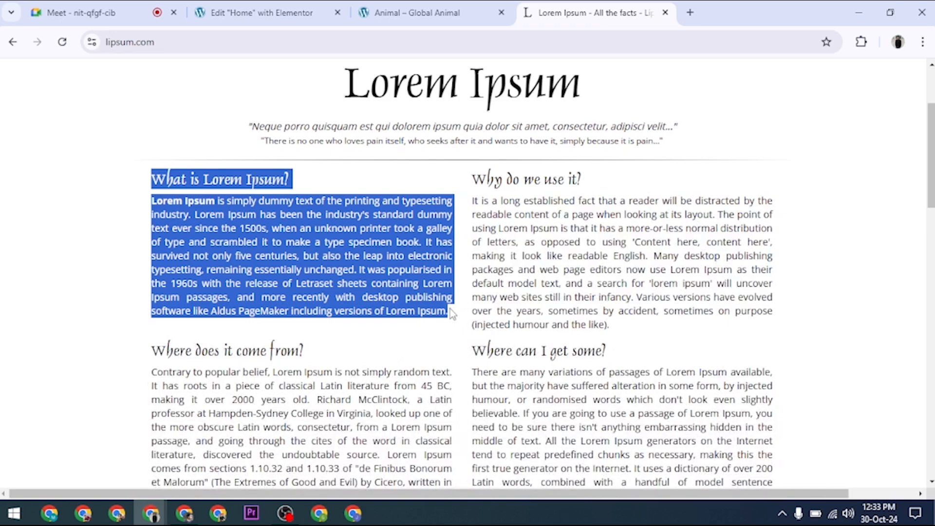
pyautogui.click(382, 291)
pyautogui.moveTo(151, 196); pyautogui.dragTo(314, 228)
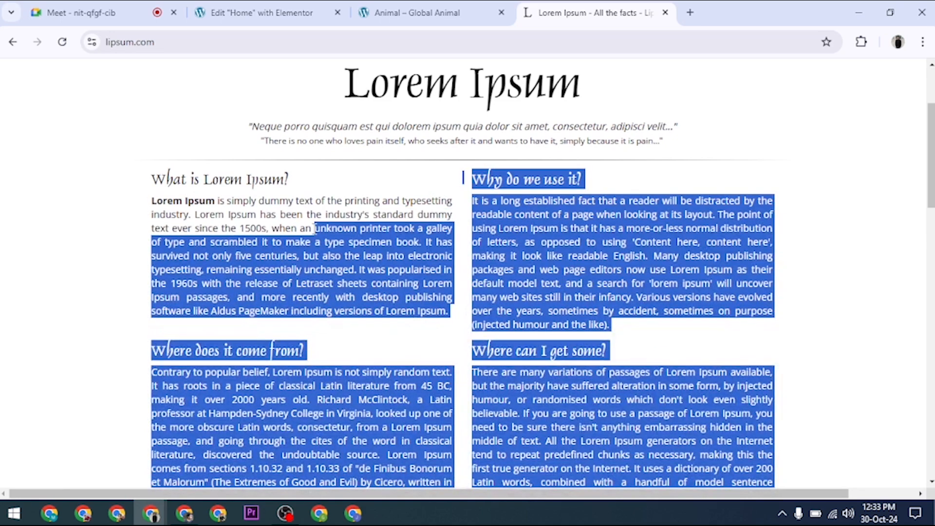
pyautogui.click(308, 228)
pyautogui.moveTo(152, 199); pyautogui.dragTo(448, 311)
pyautogui.hotkey('ctrl', 'c')
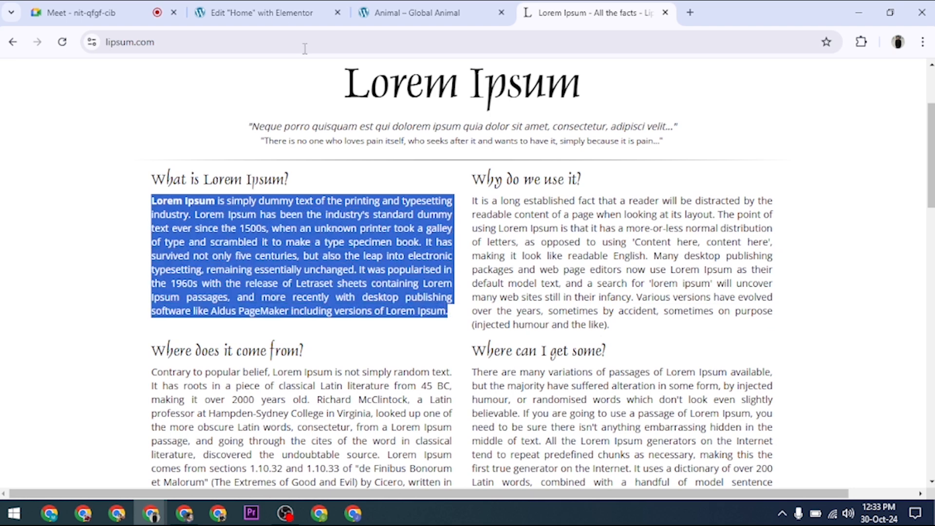
# Step: Return to the Elementor page and replace the text widget's placeholder text with the copied Lorem Ipsum paragraph
pyautogui.click(292, 13)
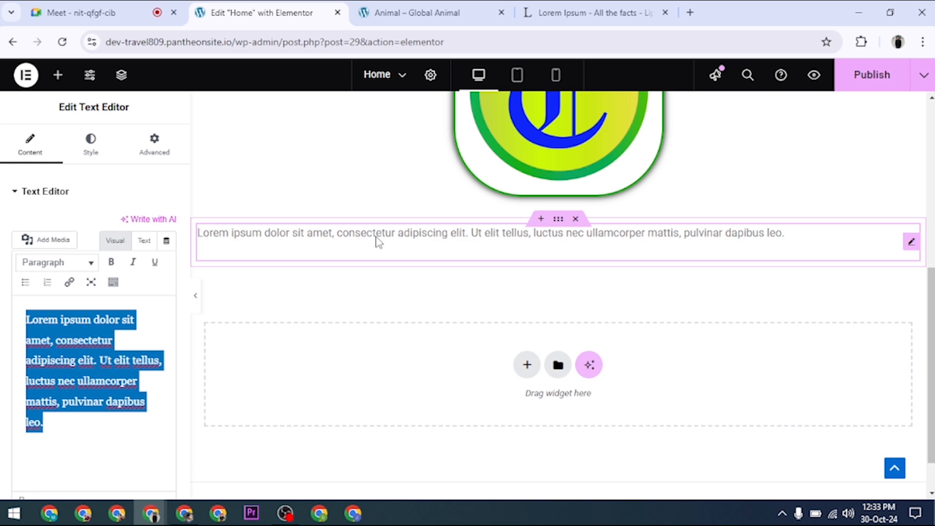
pyautogui.click(423, 230)
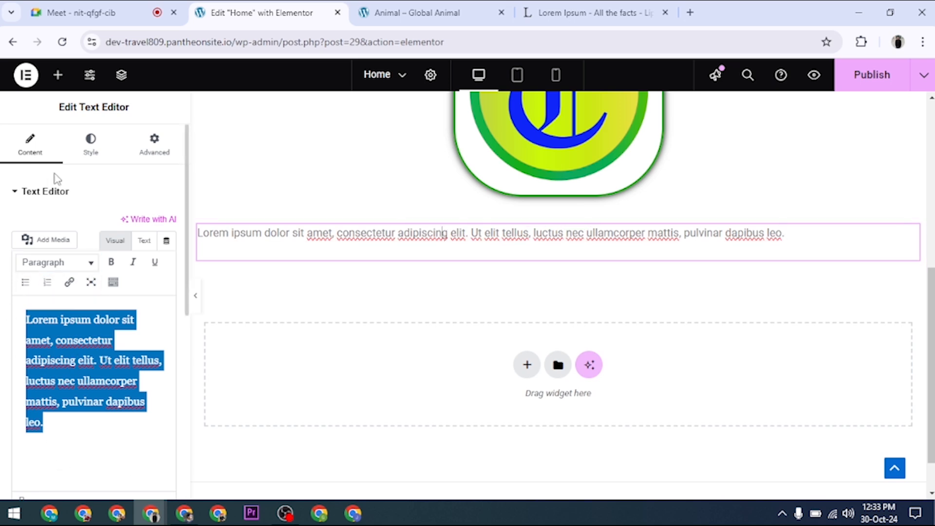
pyautogui.click(32, 191)
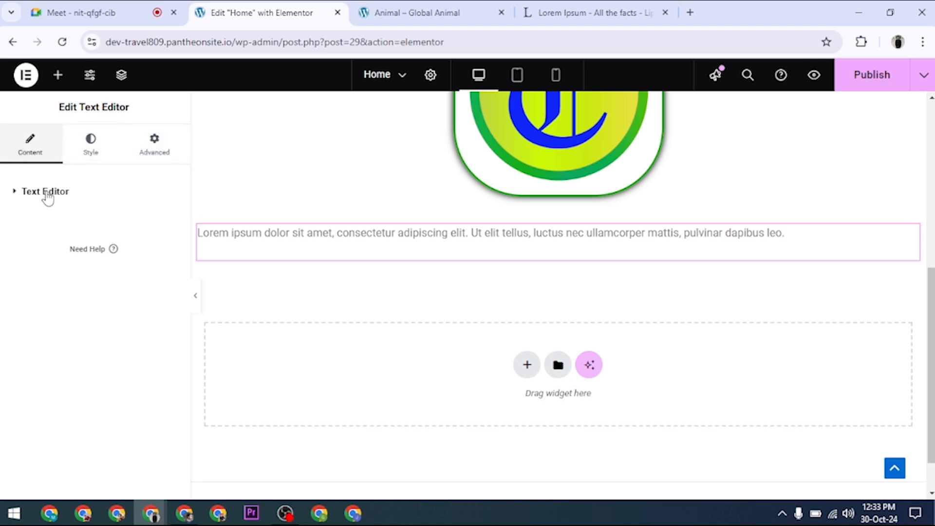
pyautogui.click(35, 193)
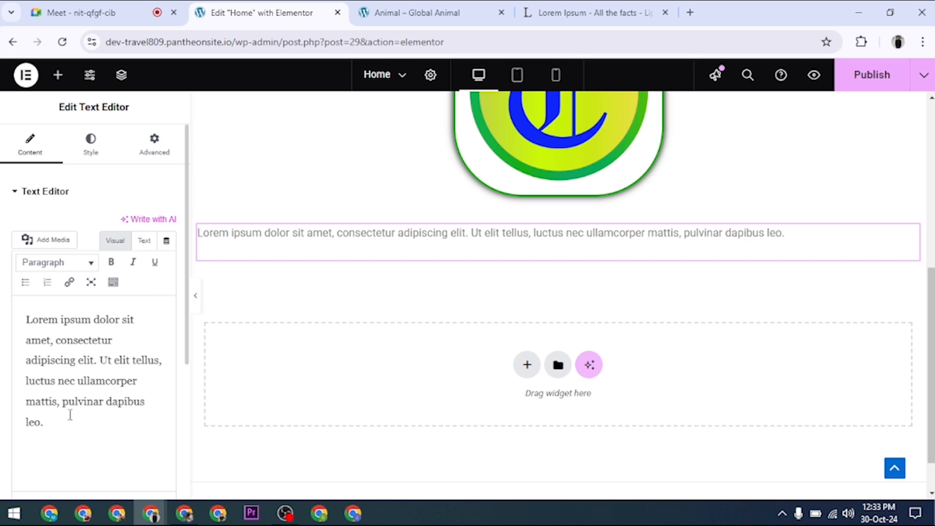
pyautogui.moveTo(70, 415); pyautogui.dragTo(3, 321)
pyautogui.hotkey('ctrl', 'v')
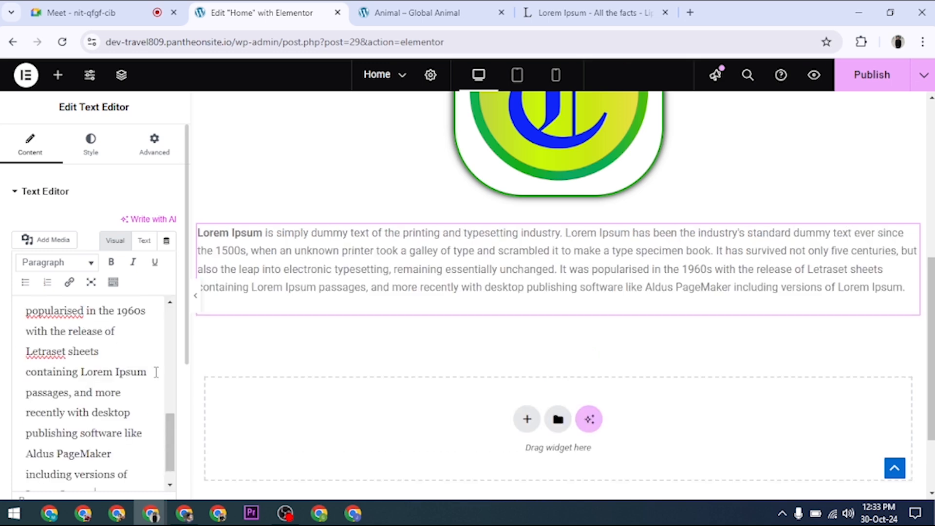
pyautogui.scroll(-1, 75, 399)
pyautogui.scroll(5, 75, 399)
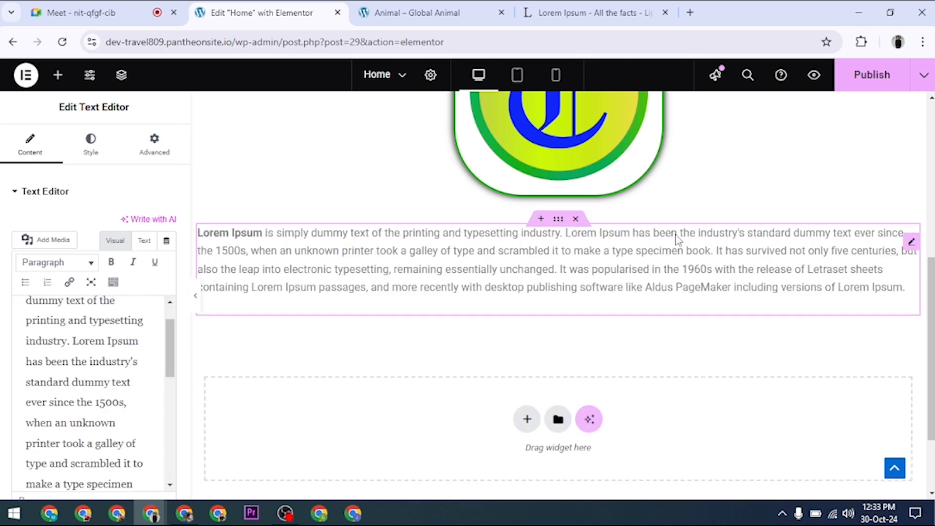
pyautogui.scroll(-5, 123, 375)
pyautogui.scroll(6, 123, 379)
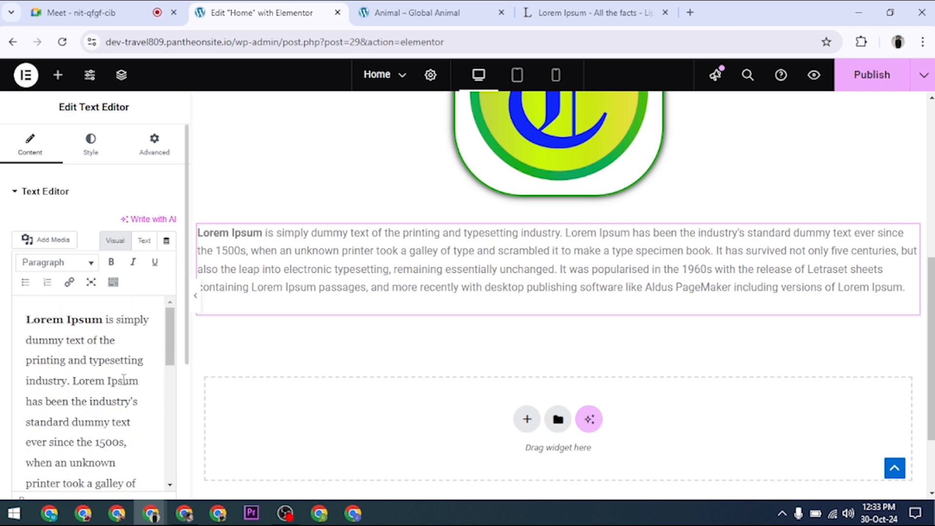
# Step: Examine the text widget's media insertion options, the HTML source of its paragraph and the available paragraph formats
pyautogui.click(62, 244)
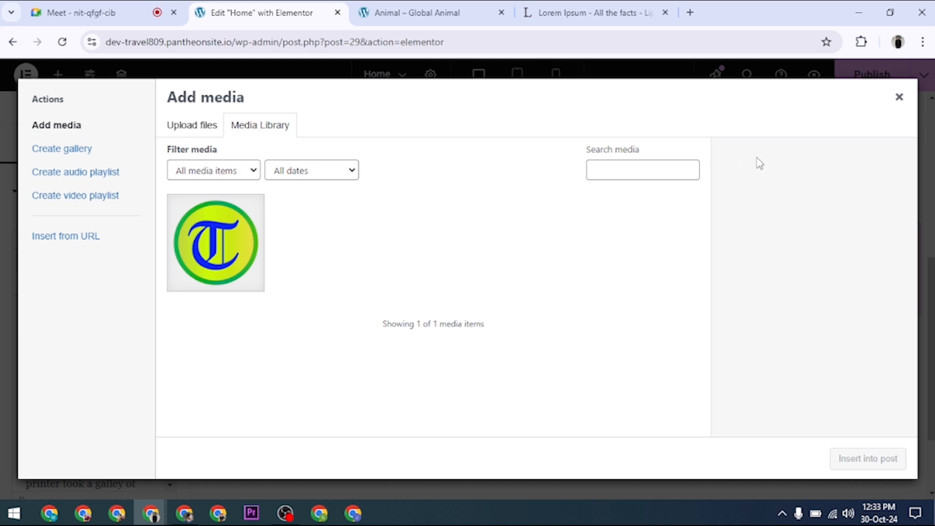
pyautogui.click(898, 97)
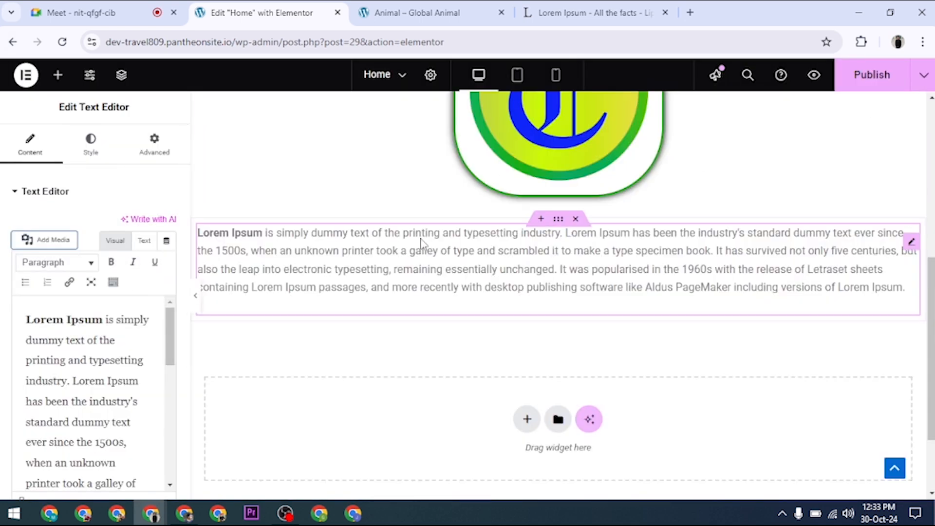
pyautogui.click(145, 244)
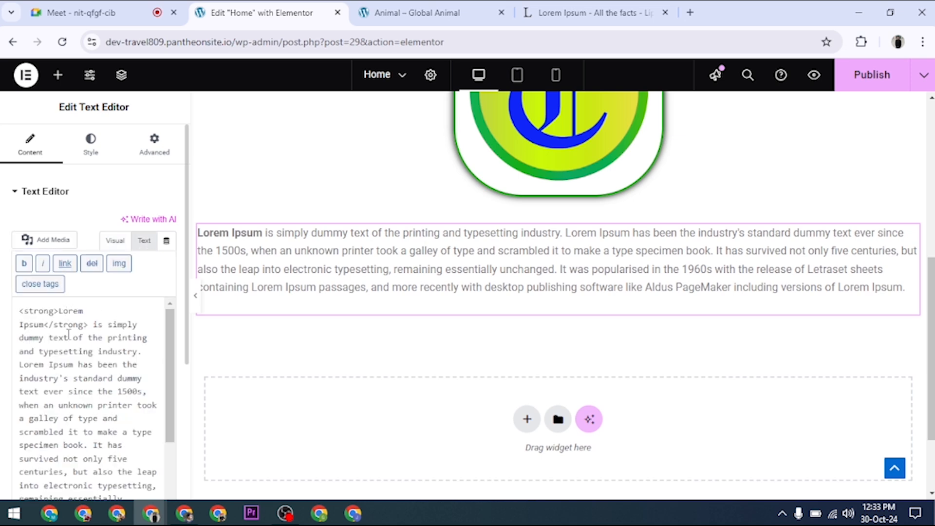
pyautogui.moveTo(40, 337); pyautogui.dragTo(113, 471)
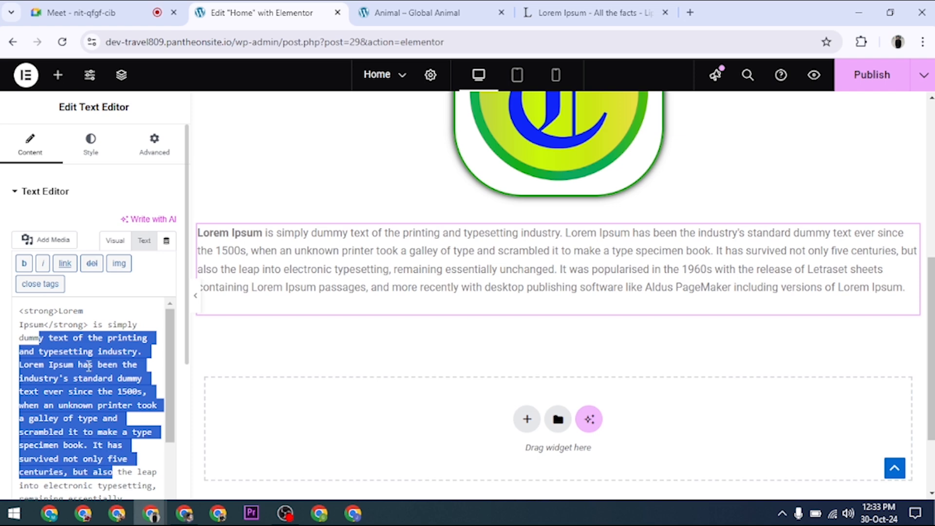
pyautogui.click(88, 366)
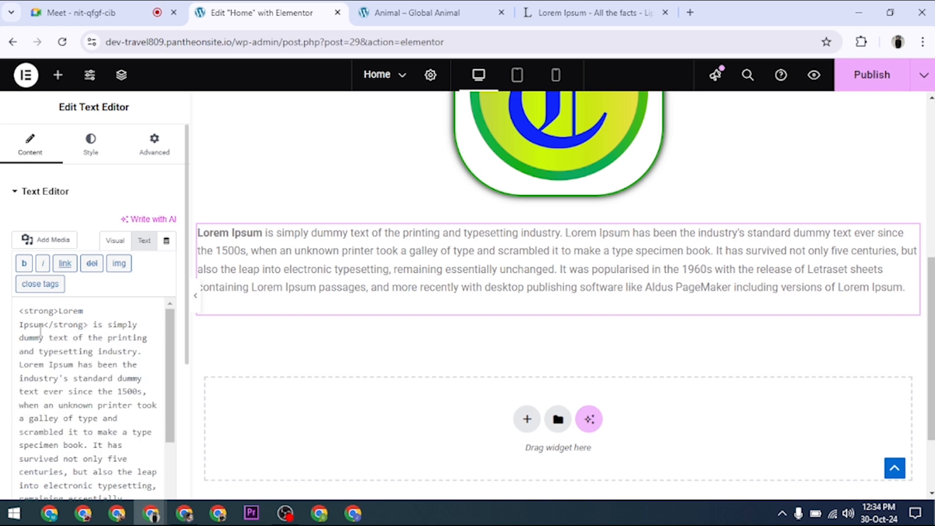
pyautogui.moveTo(58, 325); pyautogui.dragTo(78, 325)
pyautogui.click(117, 245)
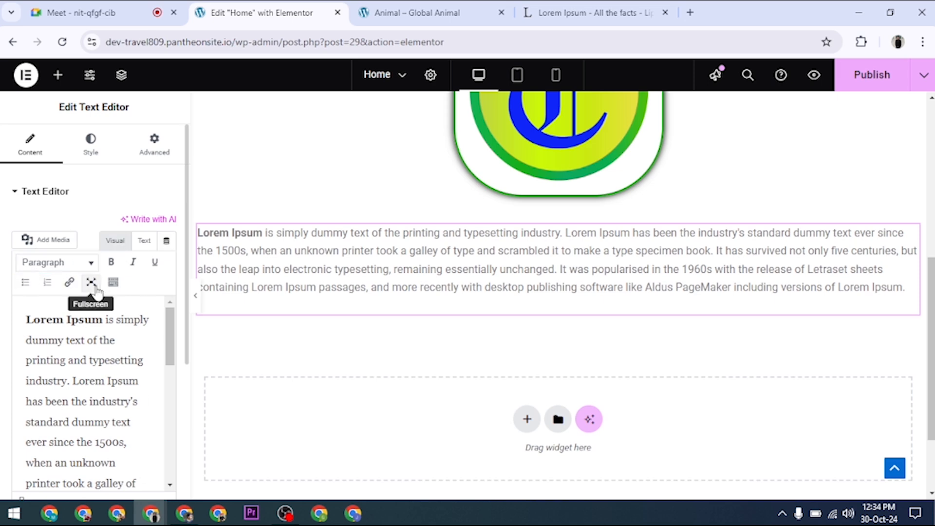
pyautogui.click(91, 271)
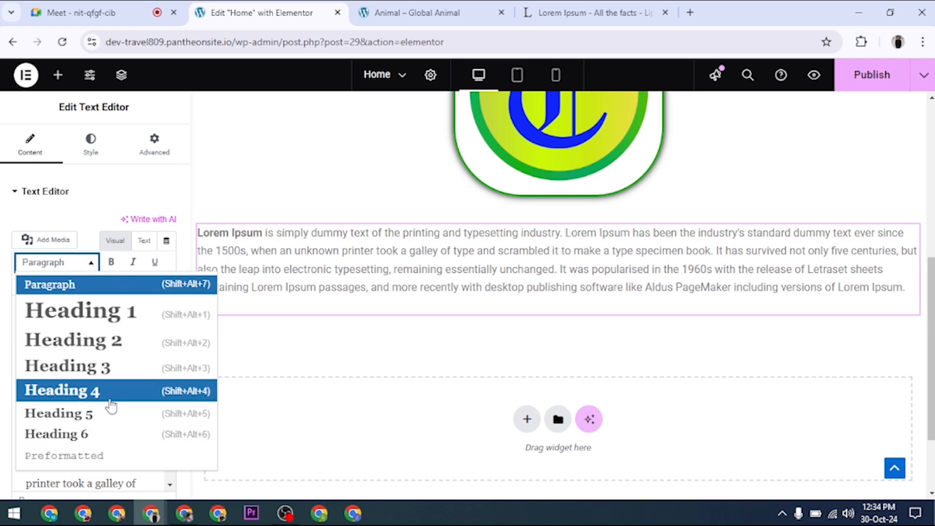
pyautogui.click(90, 266)
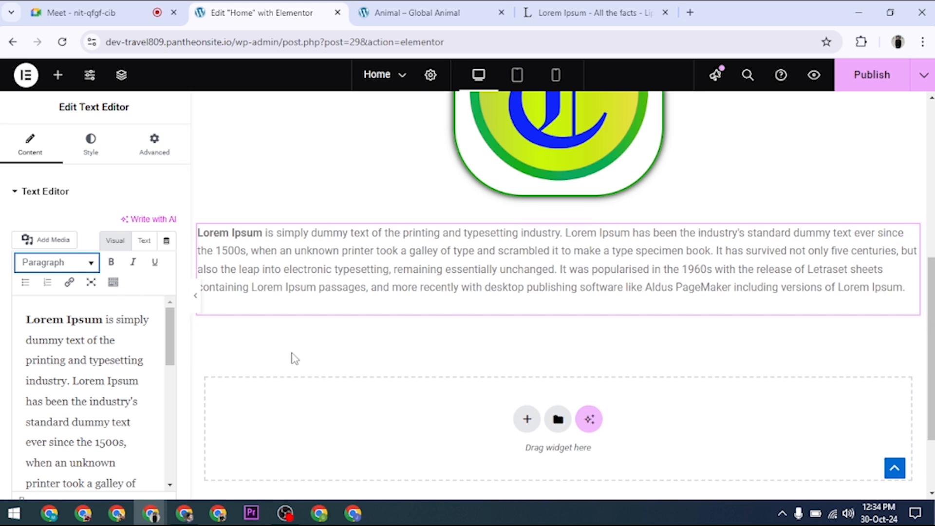
# Step: Try the Drop Cap option on the text widget and turn it off again
pyautogui.scroll(-3, 97, 407)
pyautogui.scroll(-5, 97, 407)
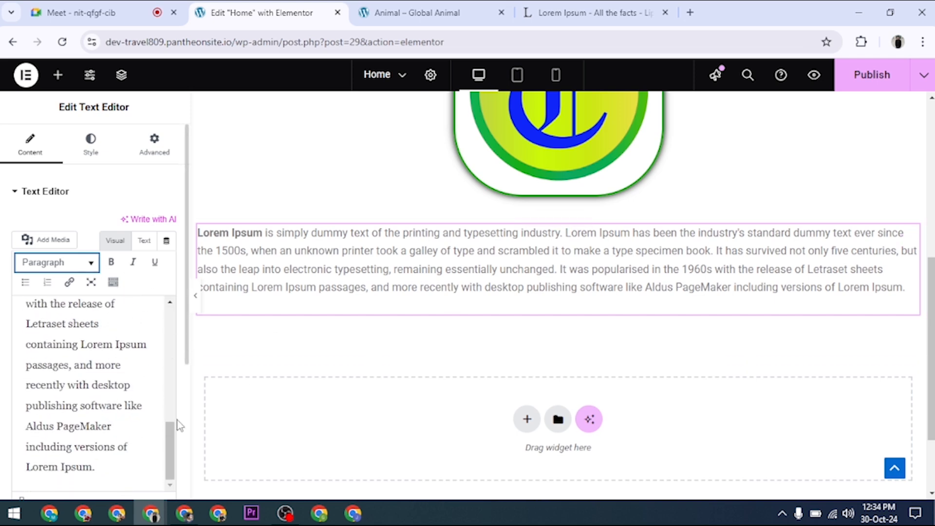
pyautogui.scroll(-3, 161, 216)
pyautogui.scroll(-2, 151, 292)
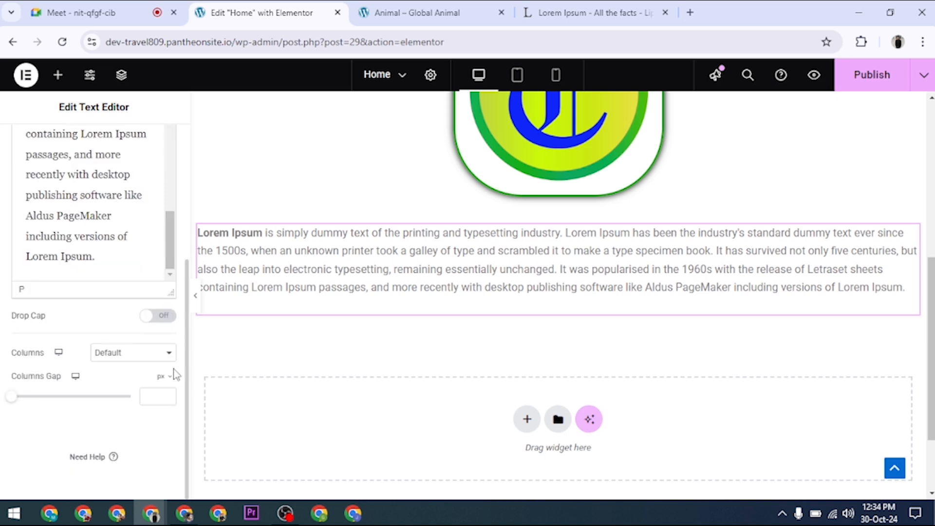
pyautogui.scroll(5, 153, 413)
pyautogui.scroll(-3, 156, 472)
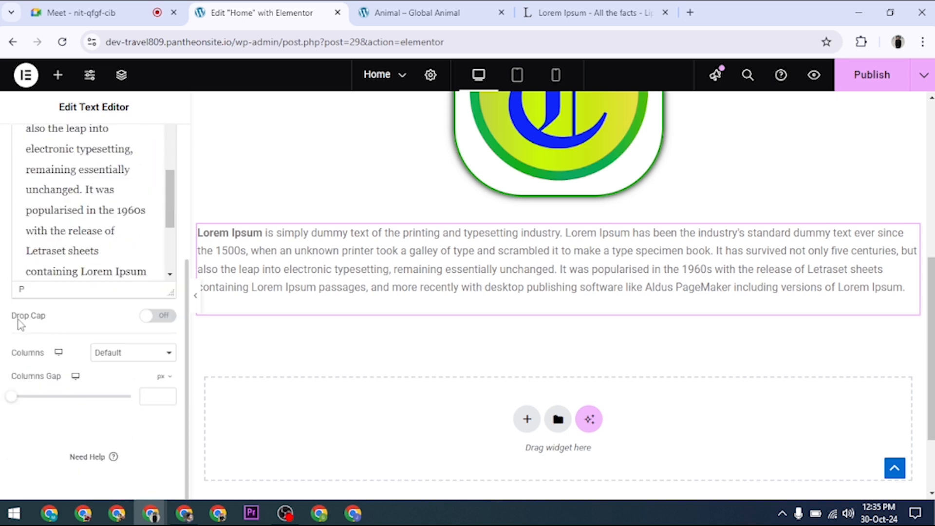
pyautogui.click(165, 327)
pyautogui.click(172, 322)
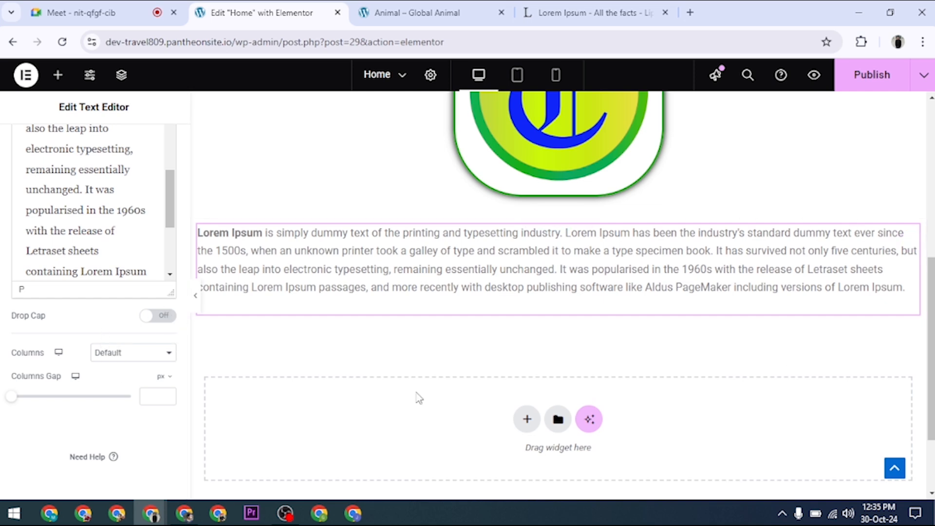
# Step: Lay out the text widget's paragraph in 2 columns
pyautogui.click(167, 360)
pyautogui.click(117, 188)
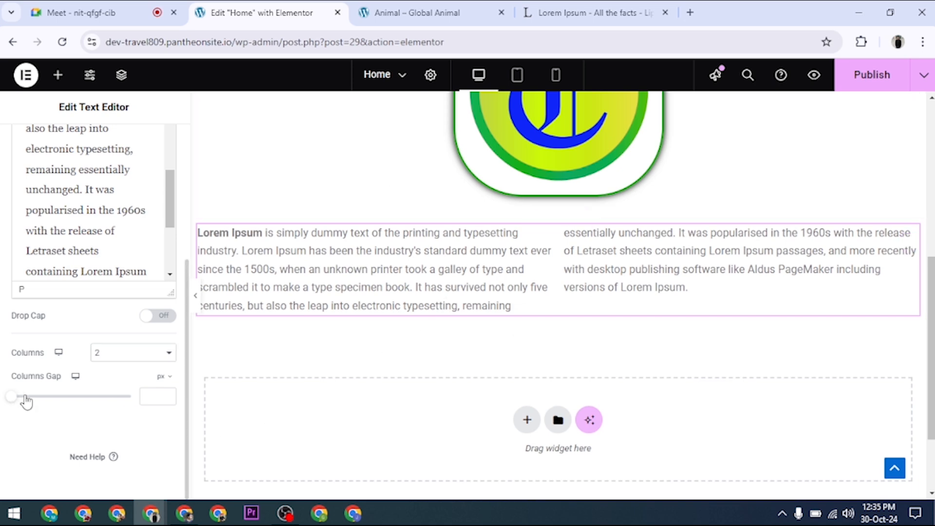
# Step: Try column gaps of 94 px and 0 px on the text widget and return its paragraph to 1 column
pyautogui.moveTo(26, 401); pyautogui.dragTo(129, 396)
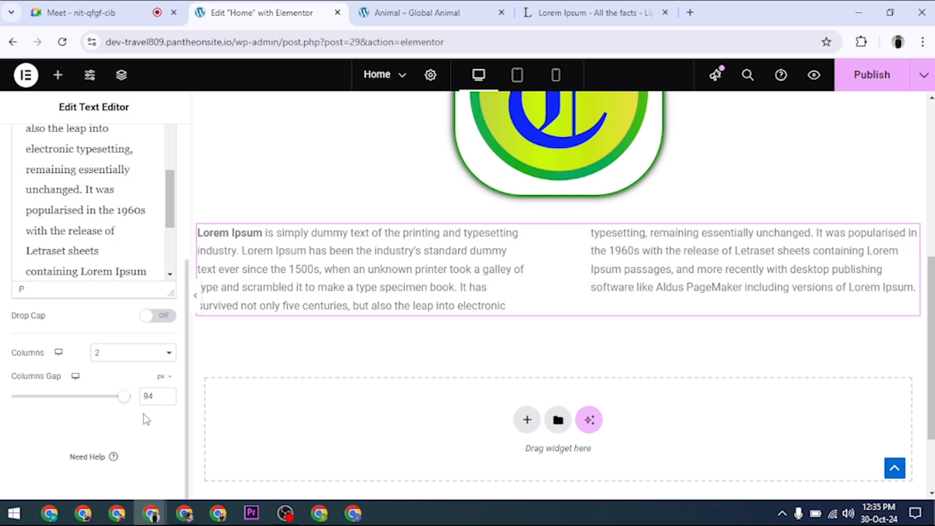
pyautogui.moveTo(124, 397); pyautogui.dragTo(7, 402)
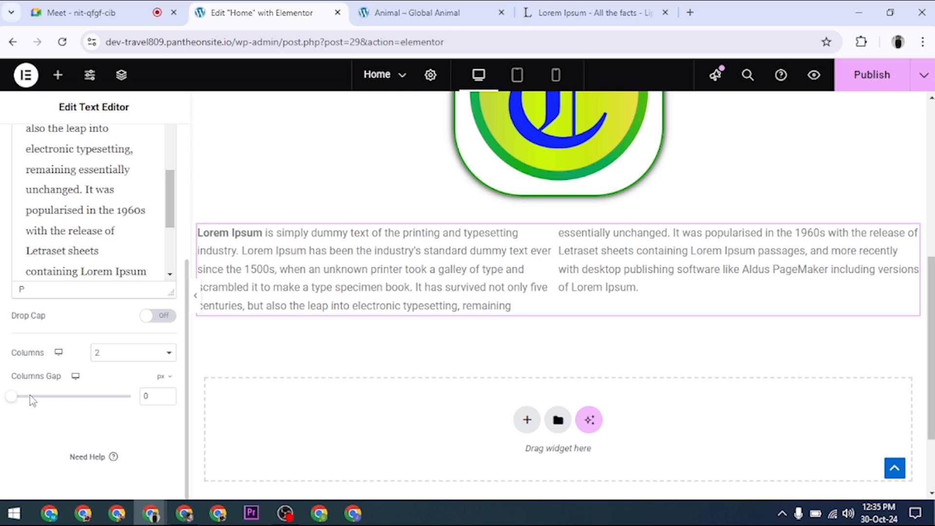
pyautogui.click(127, 353)
pyautogui.click(127, 167)
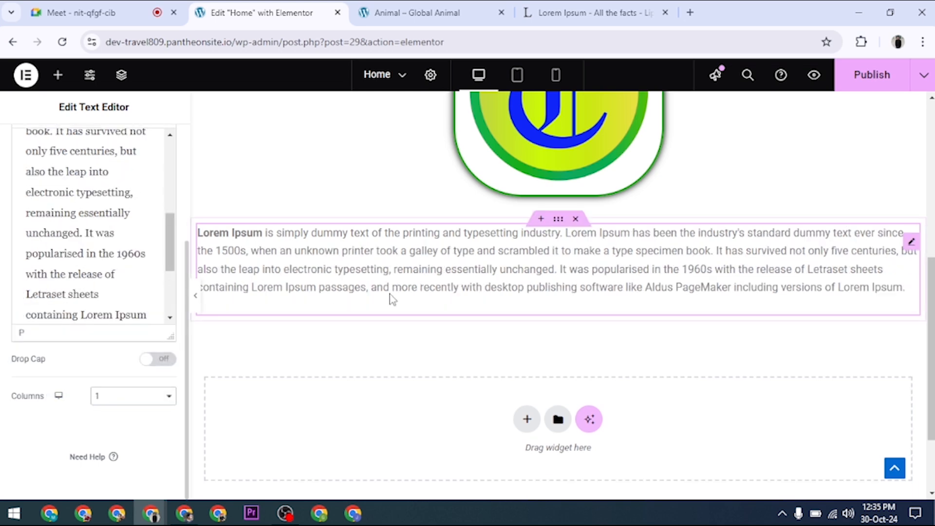
pyautogui.scroll(3, 112, 416)
pyautogui.scroll(3, 112, 417)
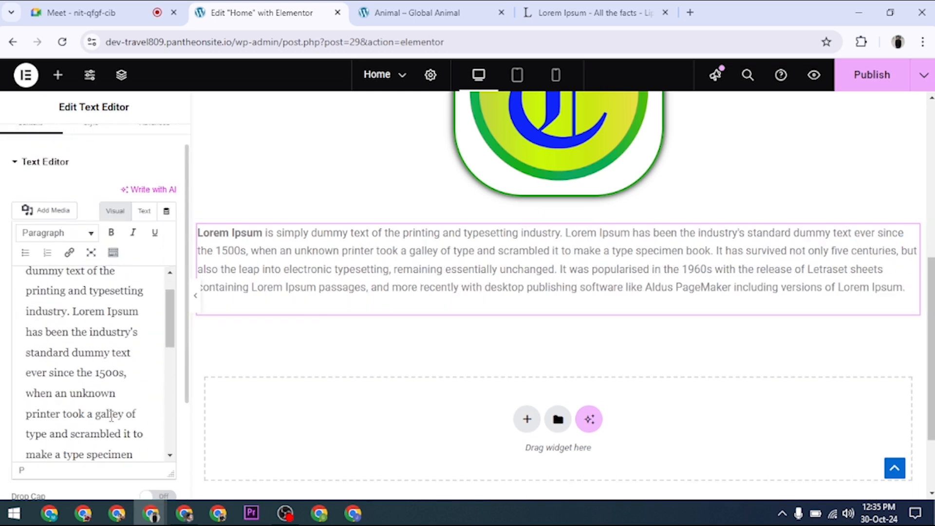
pyautogui.scroll(1, 108, 205)
pyautogui.click(36, 194)
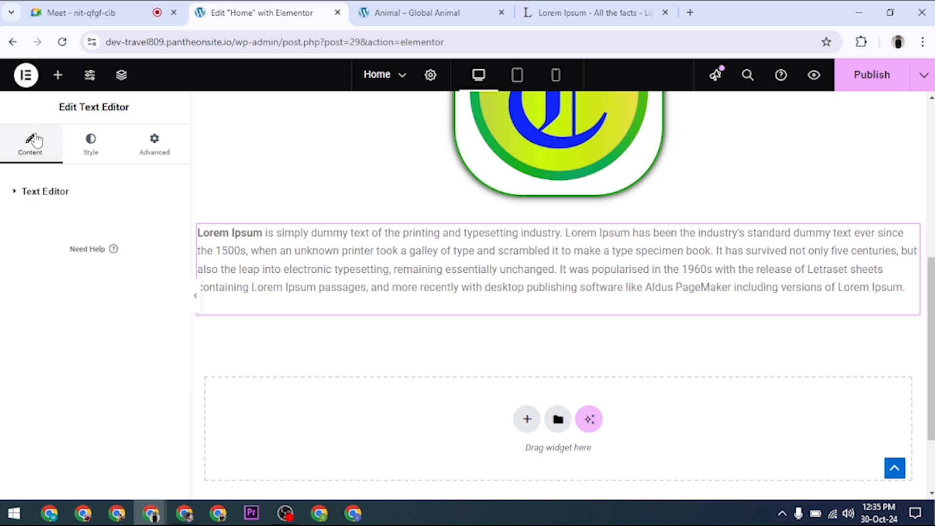
pyautogui.click(41, 196)
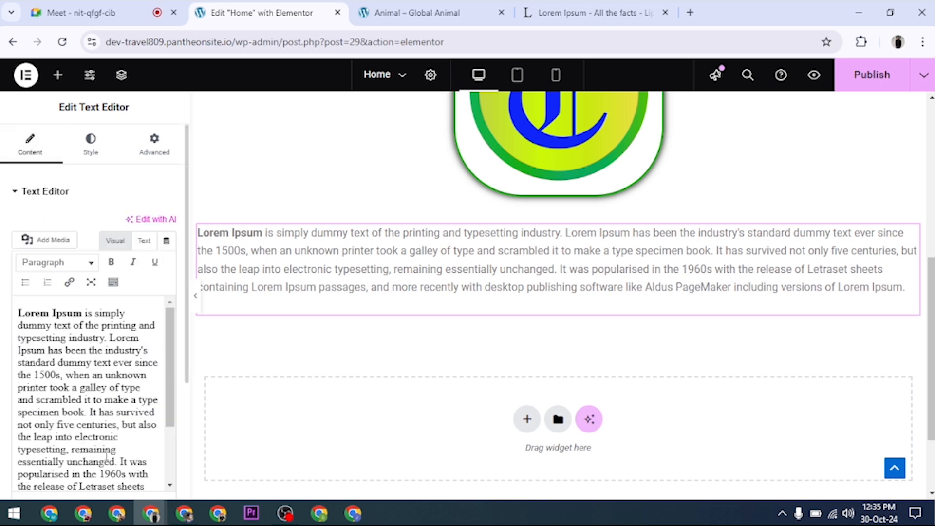
pyautogui.scroll(-3, 73, 405)
pyautogui.scroll(3, 73, 405)
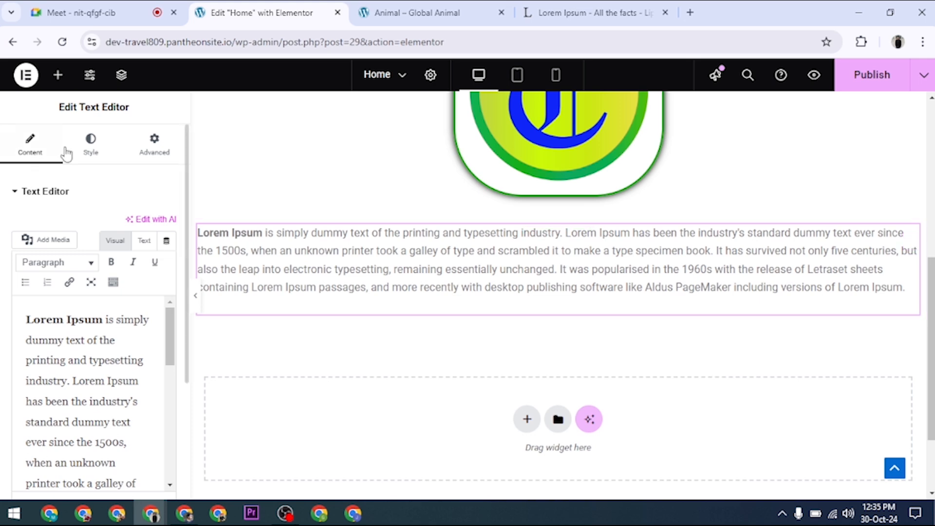
# Step: Try left, center and right alignment in the text widget's style settings and leave the paragraph justified
pyautogui.click(101, 145)
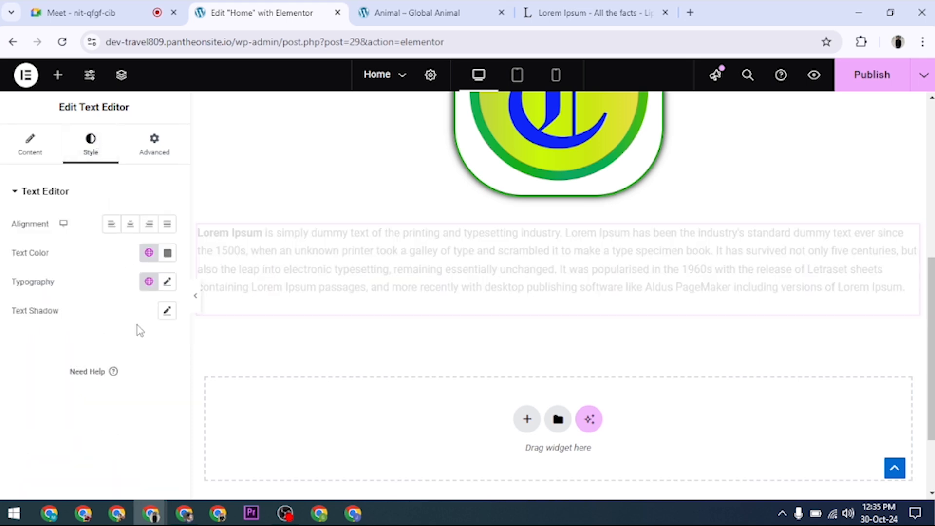
pyautogui.click(113, 225)
pyautogui.click(132, 229)
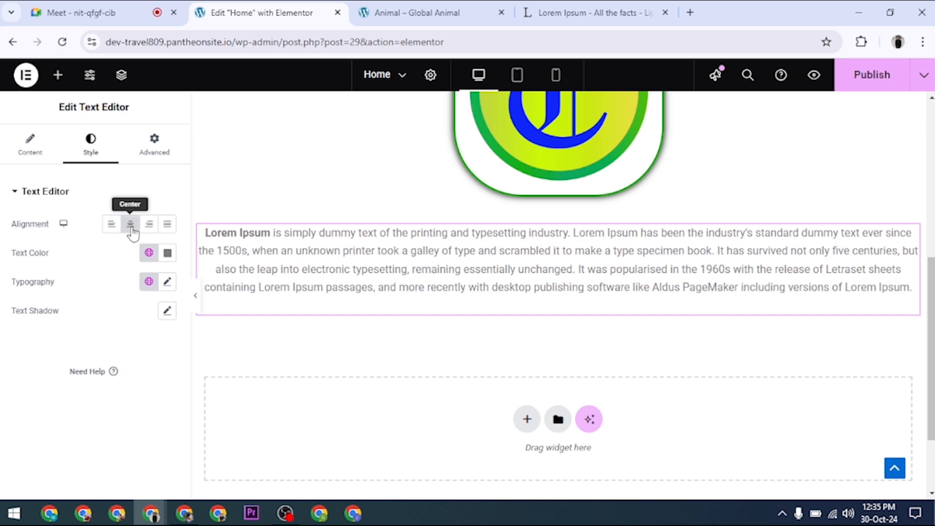
pyautogui.click(147, 231)
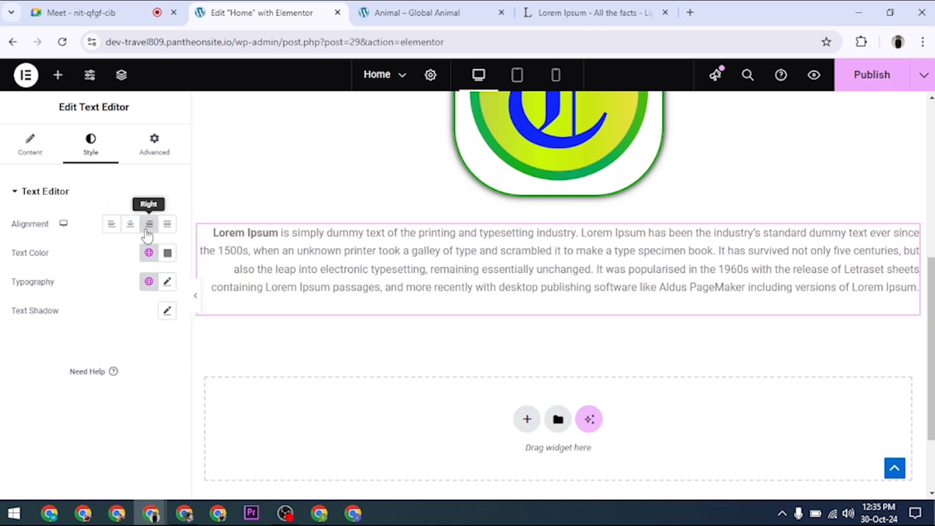
pyautogui.click(166, 228)
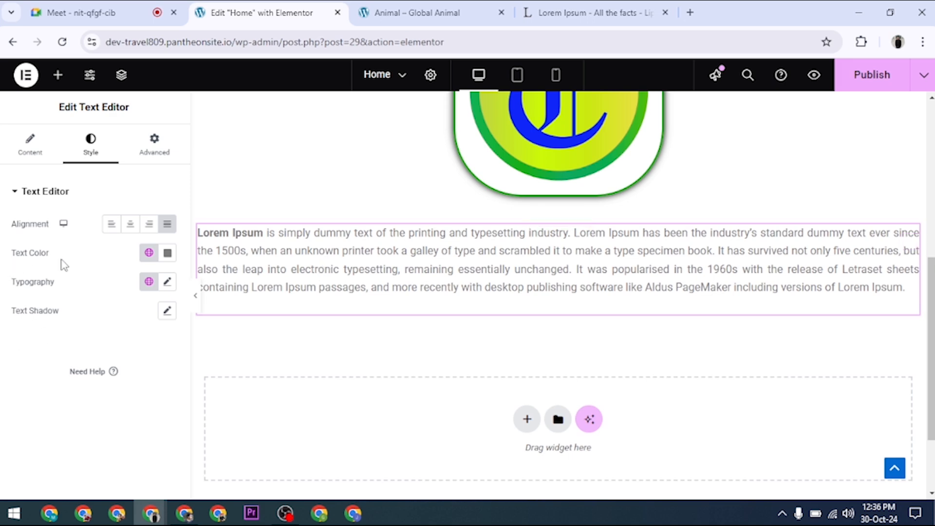
# Step: Set the text widget's text color to black, #000000
pyautogui.click(168, 259)
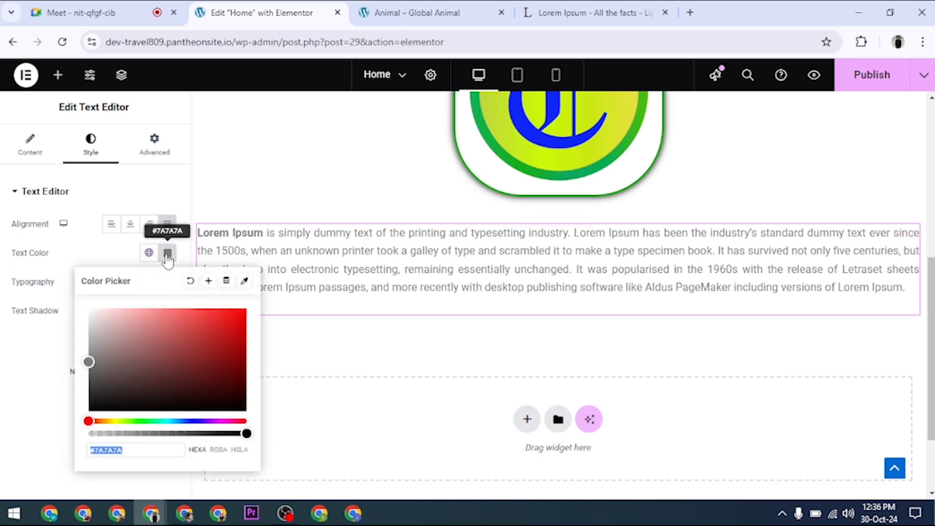
pyautogui.moveTo(91, 363); pyautogui.dragTo(83, 409)
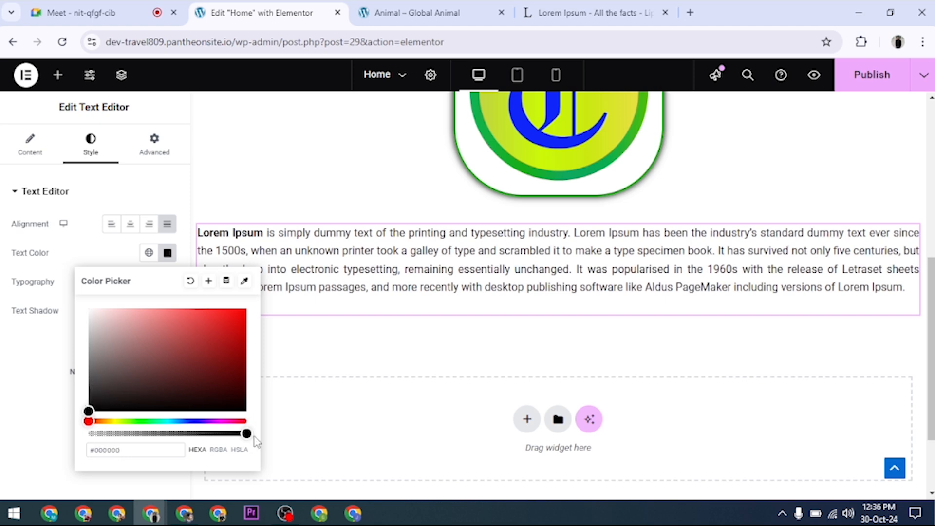
pyautogui.click(167, 253)
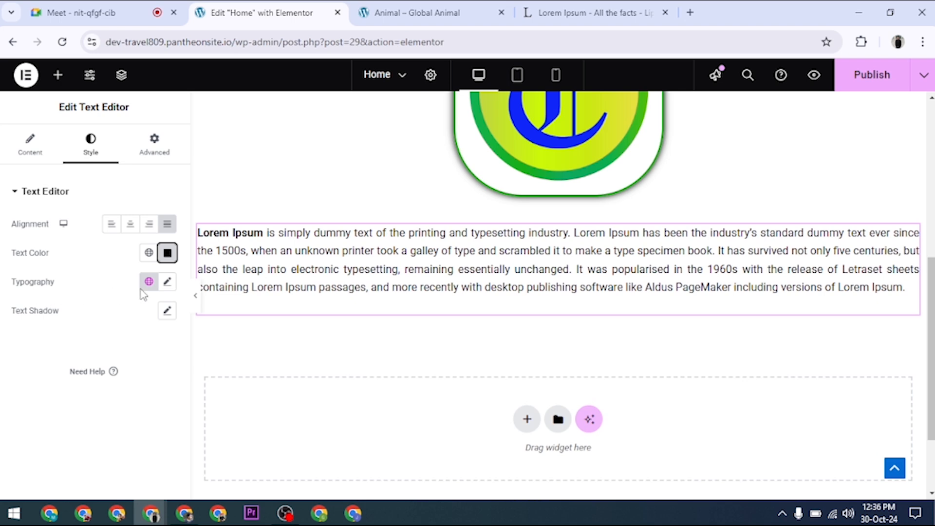
# Step: Set the text widget's typography to a font size of 16 px and a line height of 29 px
pyautogui.click(169, 282)
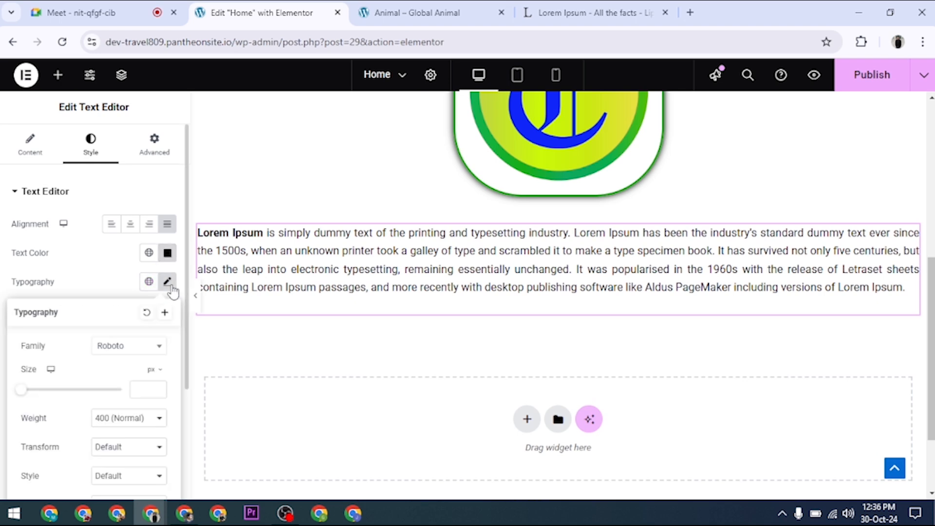
pyautogui.scroll(-2, 146, 341)
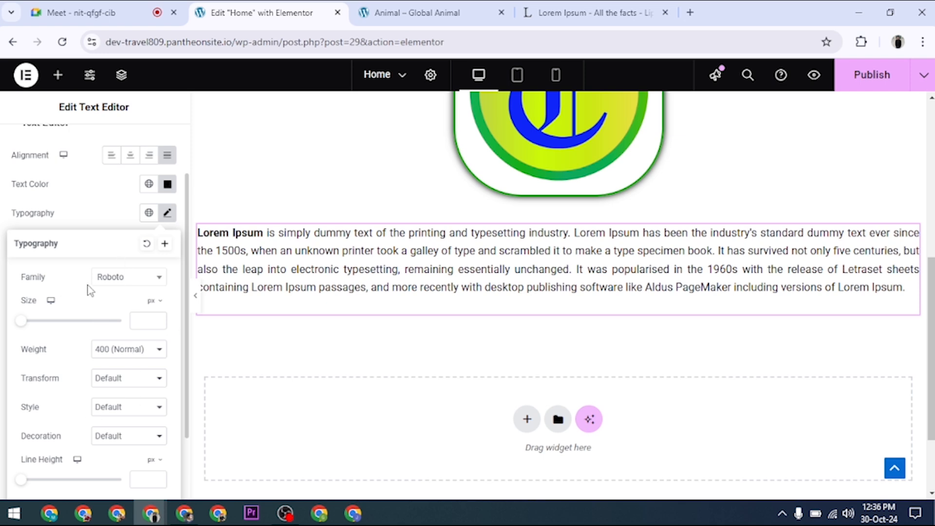
pyautogui.moveTo(21, 321)
pyautogui.mouseDown()
pyautogui.moveTo(48, 323)
pyautogui.moveTo(29, 321)
pyautogui.mouseUp()
pyautogui.moveTo(146, 320); pyautogui.dragTo(99, 332)
pyautogui.scroll(-2, 135, 350)
pyautogui.scroll(-1, 69, 427)
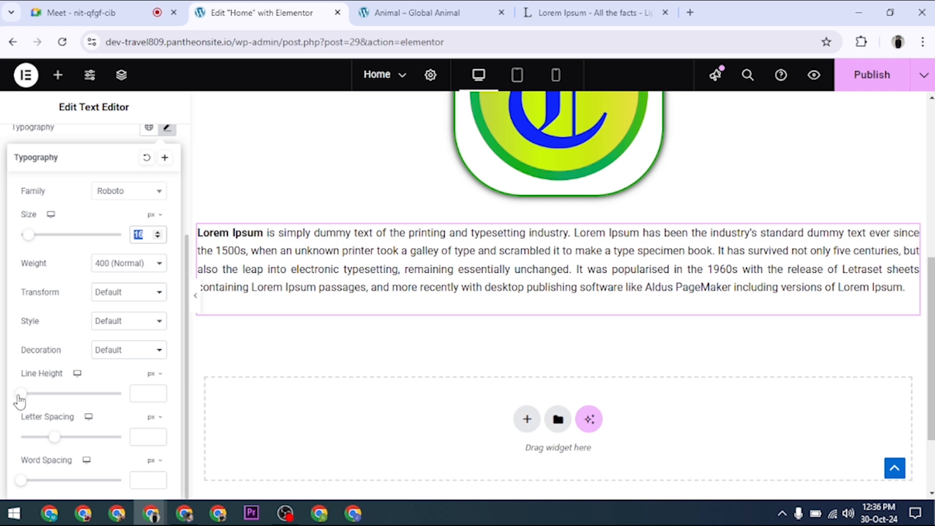
pyautogui.moveTo(19, 400); pyautogui.dragTo(49, 401)
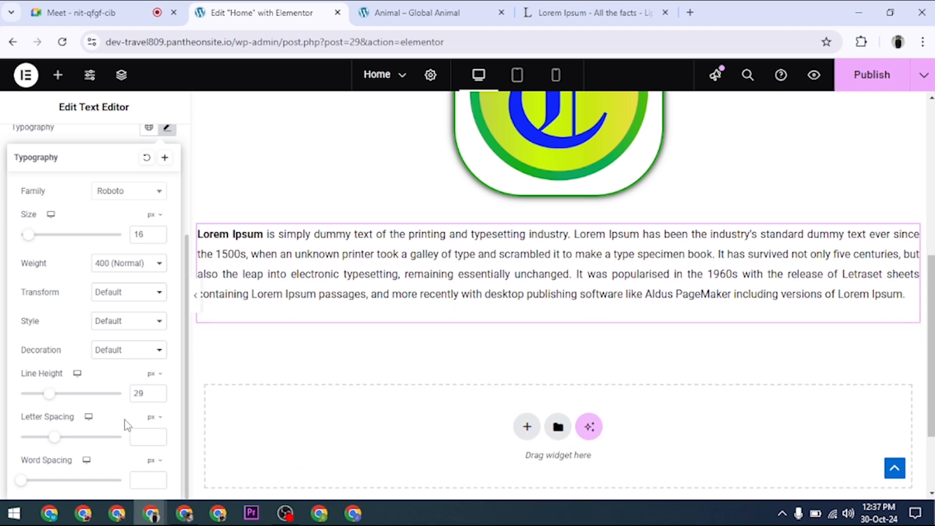
# Step: Try a letter spacing of -0.1 px on the paragraph, clear it again and close the typography settings
pyautogui.moveTo(58, 446)
pyautogui.mouseDown()
pyautogui.moveTo(75, 445)
pyautogui.moveTo(53, 440)
pyautogui.mouseUp()
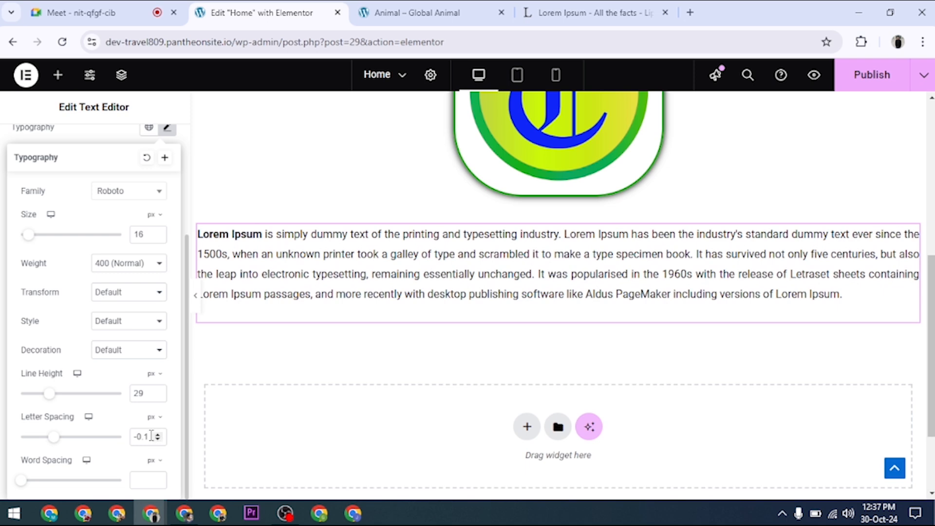
pyautogui.moveTo(151, 436); pyautogui.dragTo(132, 436)
pyautogui.press('BackSpace')
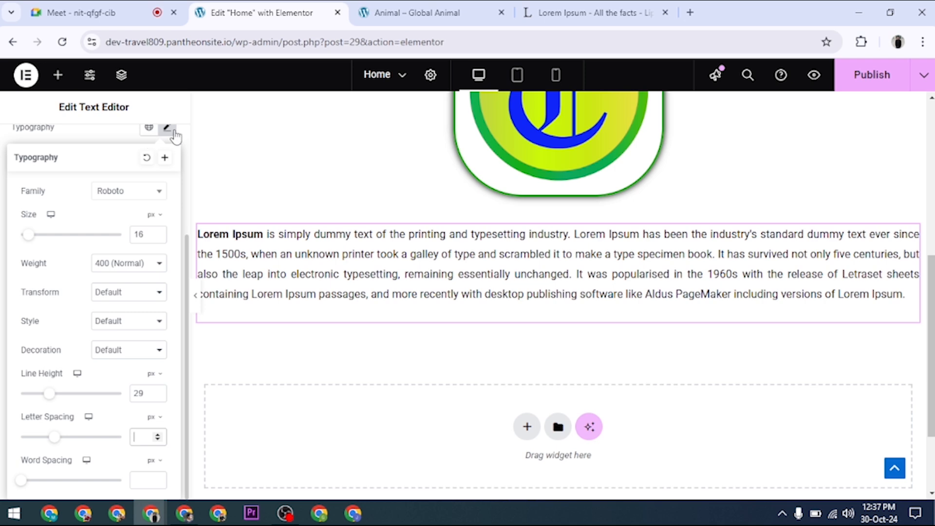
pyautogui.scroll(2, 181, 218)
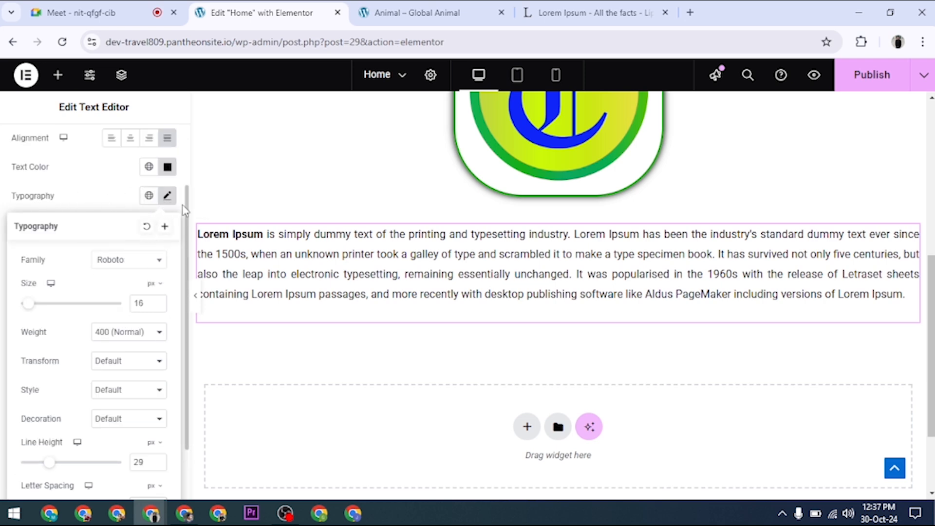
pyautogui.click(167, 199)
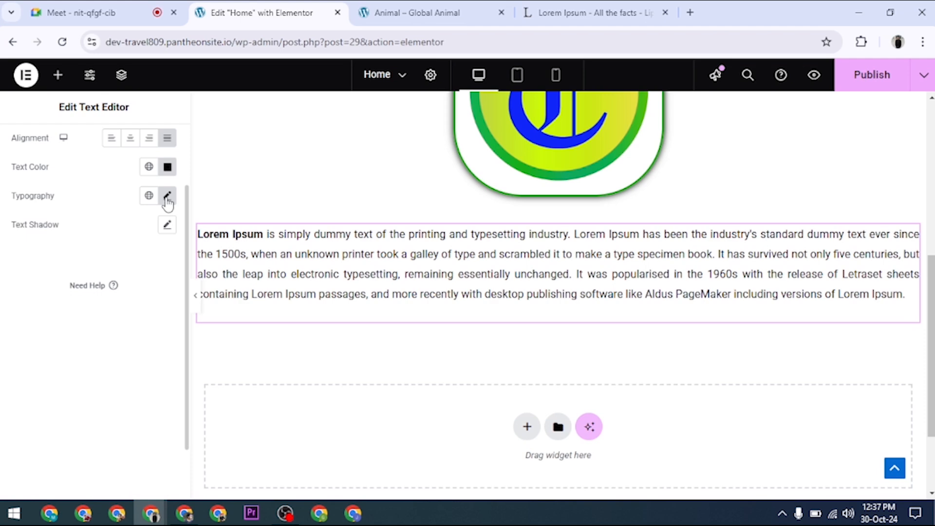
pyautogui.click(167, 197)
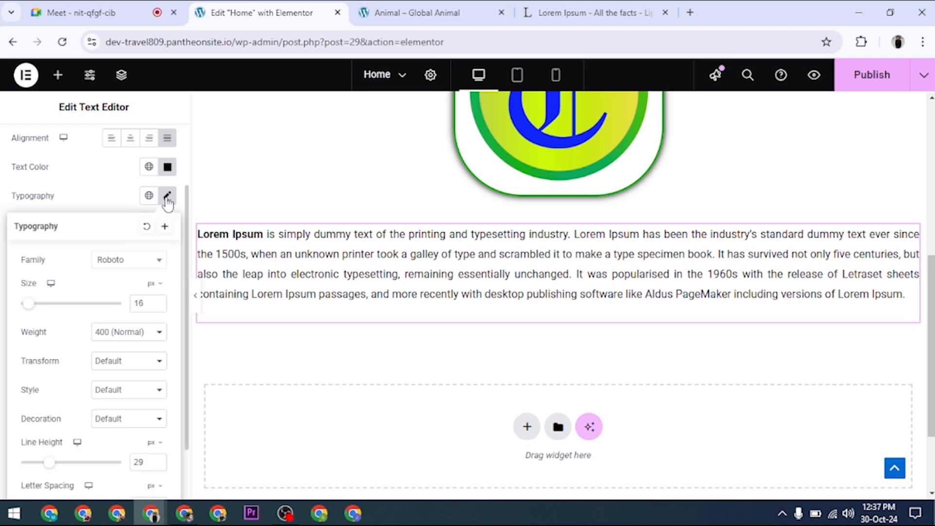
pyautogui.click(167, 197)
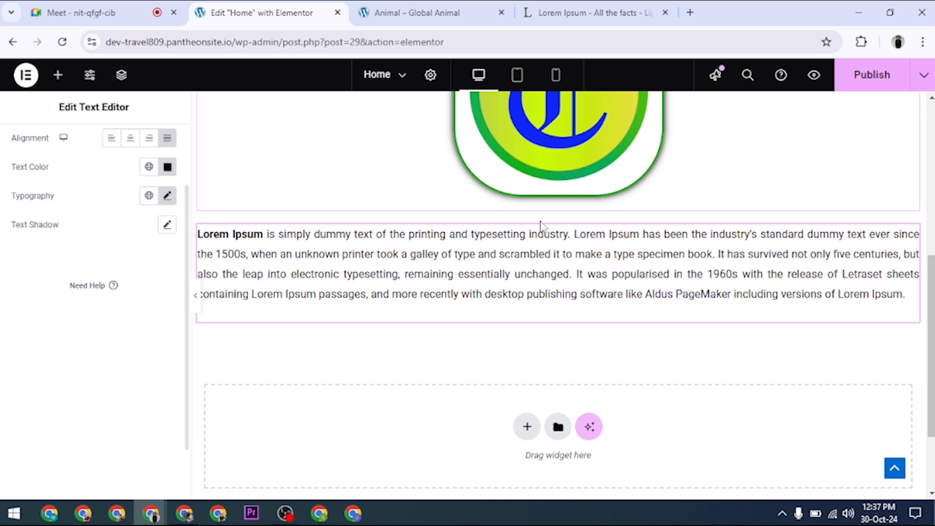
# Step: Add a text shadow to the paragraph in fully opaque black, rgba(0, 0, 0, 1)
pyautogui.click(168, 225)
pyautogui.click(157, 348)
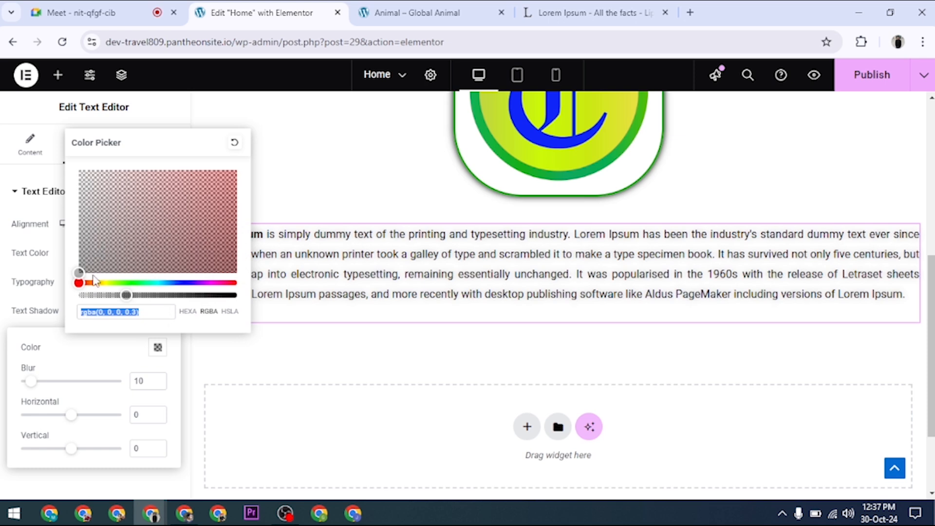
pyautogui.click(78, 281)
pyautogui.moveTo(126, 295); pyautogui.dragTo(141, 295)
pyautogui.click(236, 296)
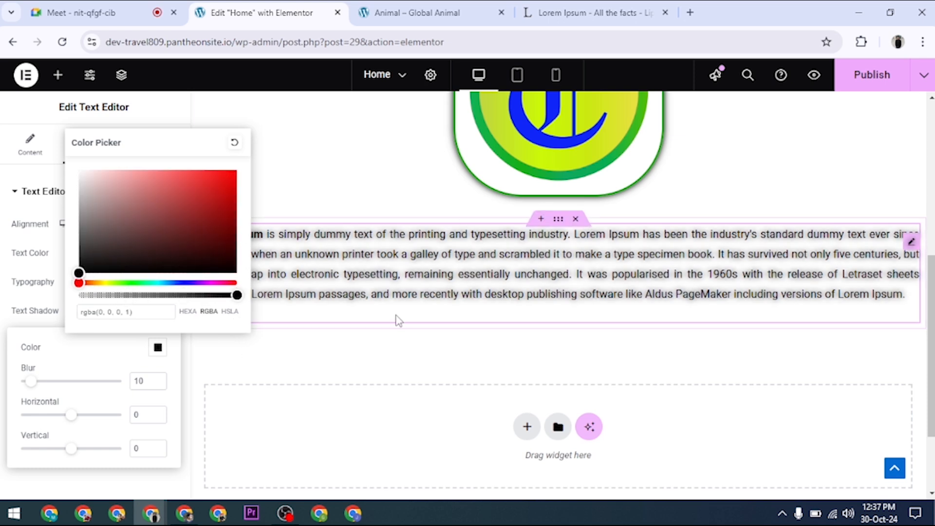
pyautogui.click(162, 357)
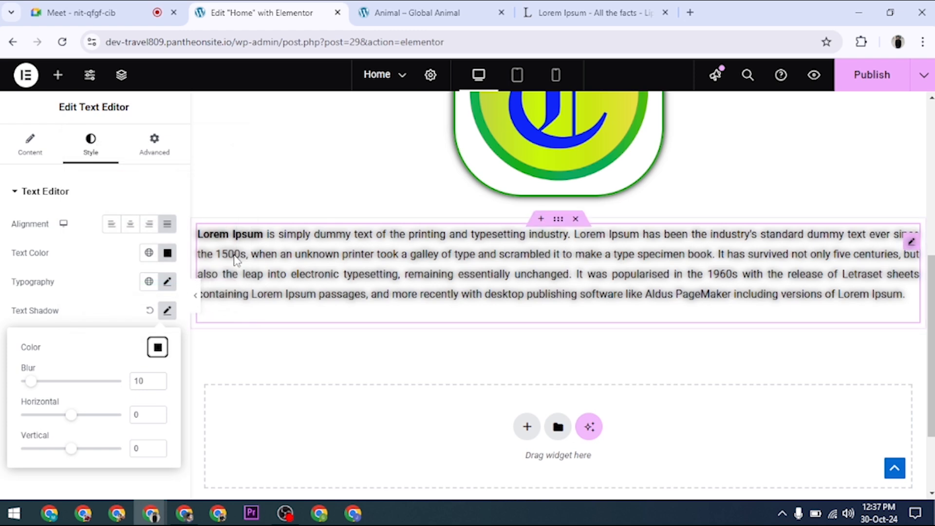
# Step: Try a text shadow blur of 7 and vertical offsets of 42 and 0, and reset the shadow to its default
pyautogui.moveTo(31, 382); pyautogui.dragTo(28, 383)
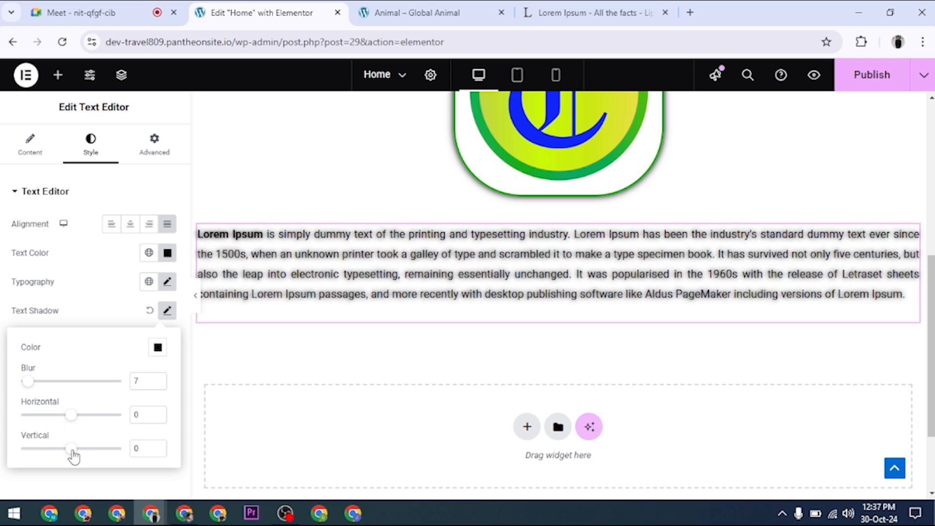
pyautogui.moveTo(72, 449); pyautogui.dragTo(117, 452)
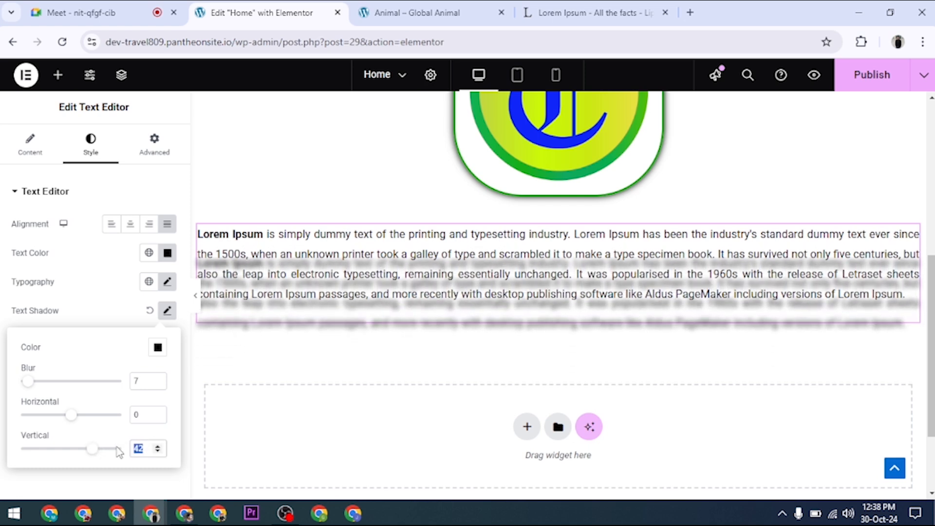
pyautogui.press('BackSpace')
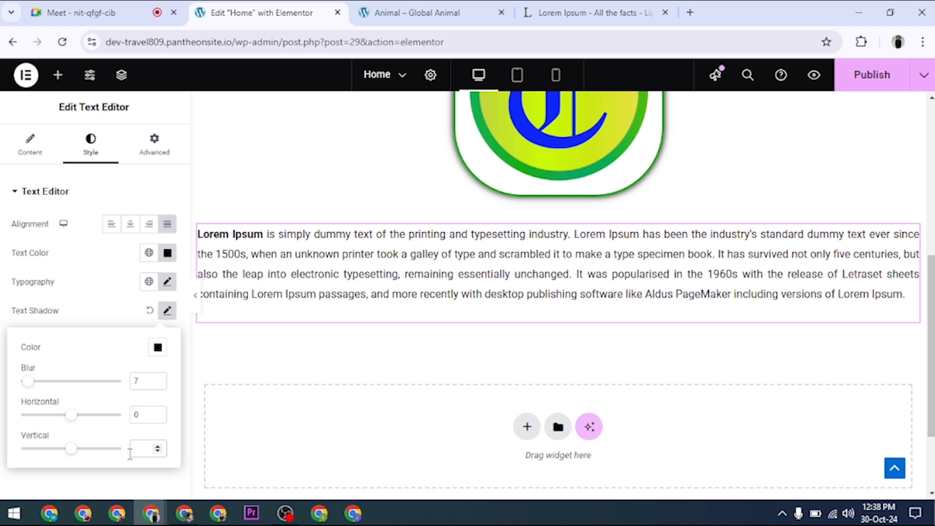
pyautogui.write('0')
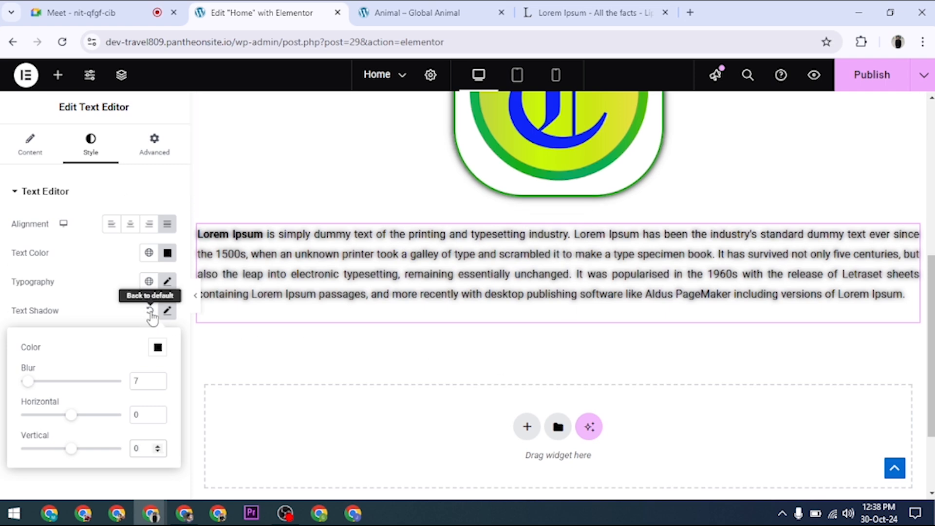
pyautogui.click(169, 314)
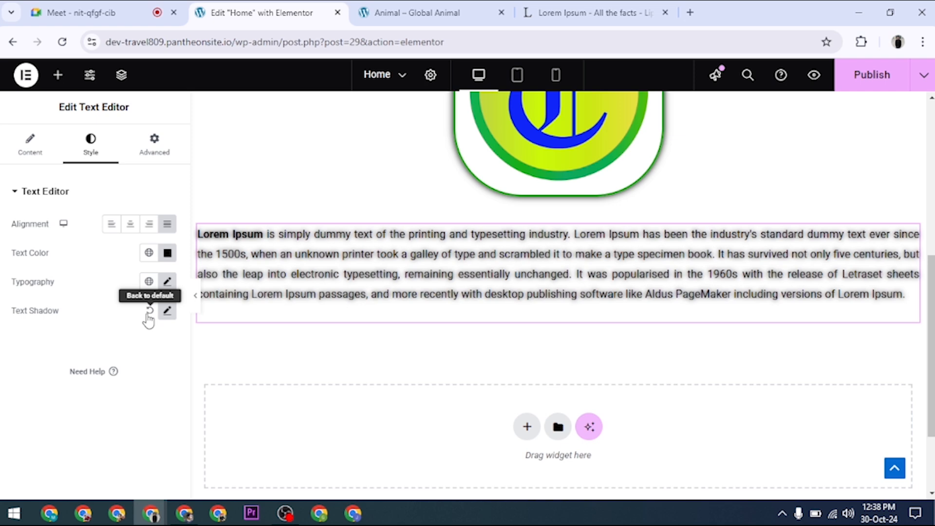
pyautogui.click(149, 311)
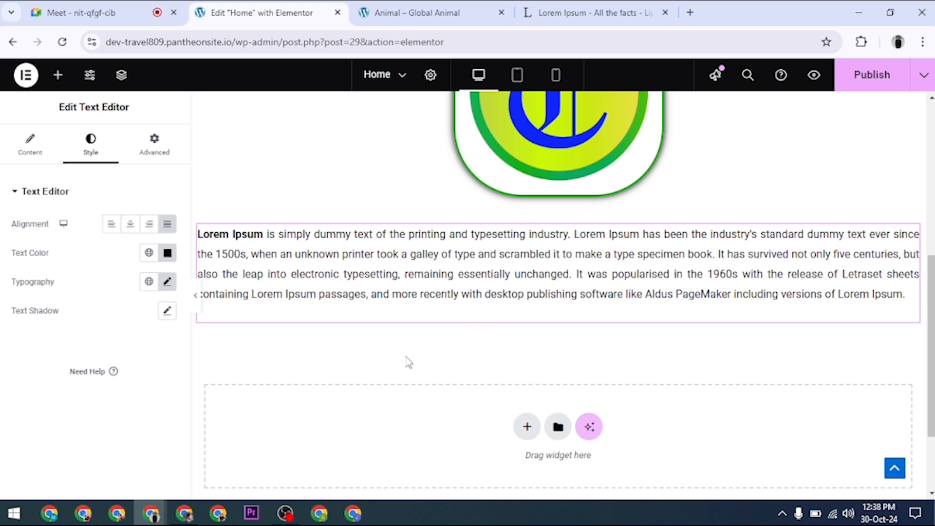
# Step: Set the text widget's padding to 20 px on all sides
pyautogui.click(161, 156)
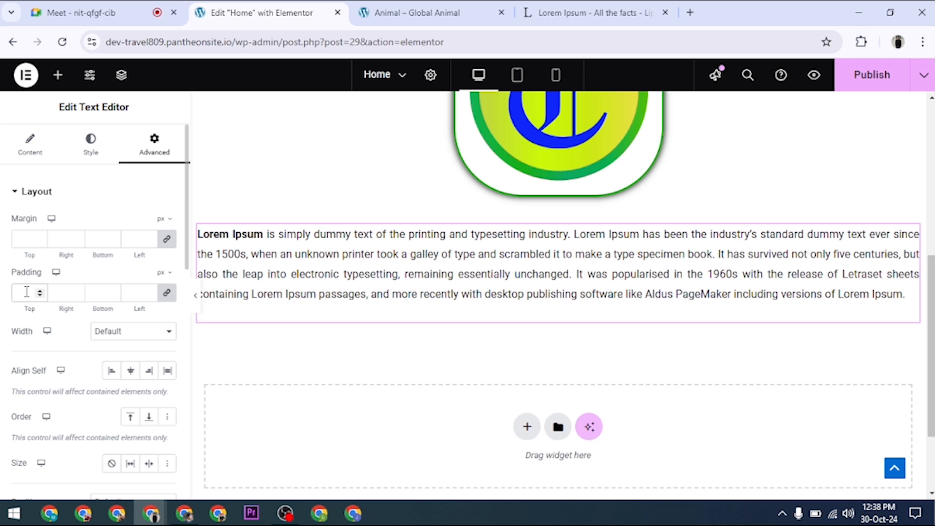
pyautogui.write('20')
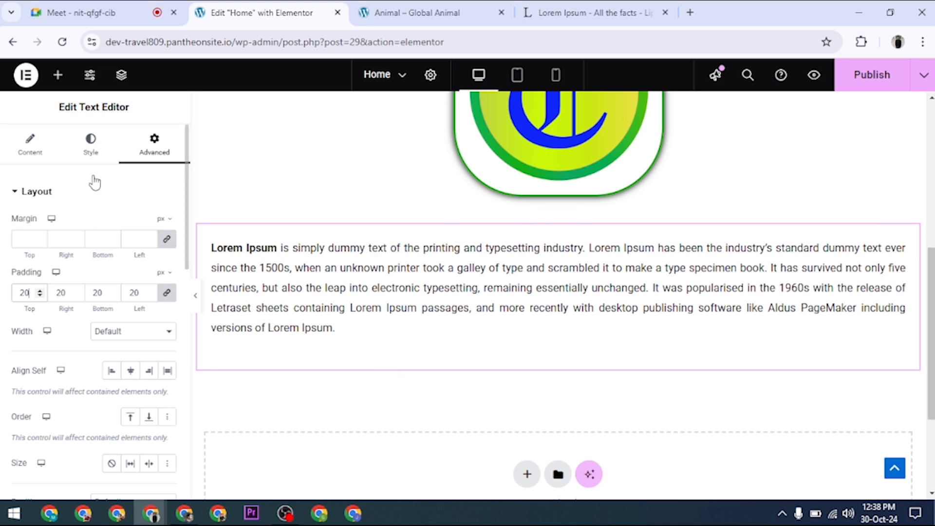
# Step: Make the words "dummy text of the" in the paragraph's content bold, italic and underlined
pyautogui.click(38, 151)
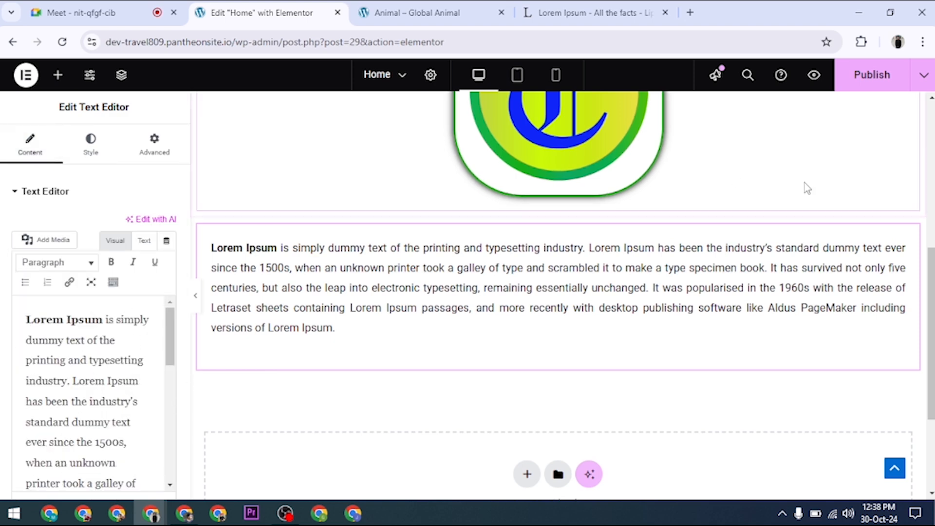
pyautogui.moveTo(40, 371); pyautogui.dragTo(133, 451)
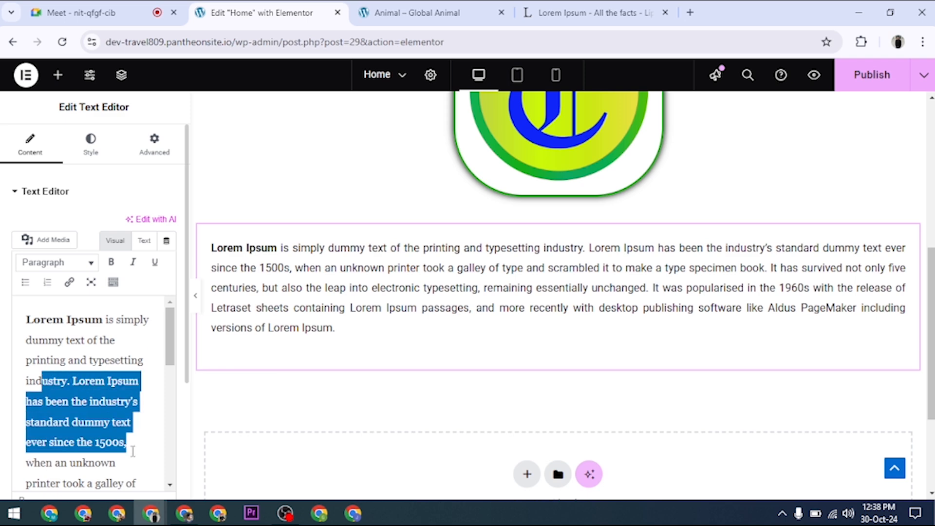
pyautogui.click(94, 369)
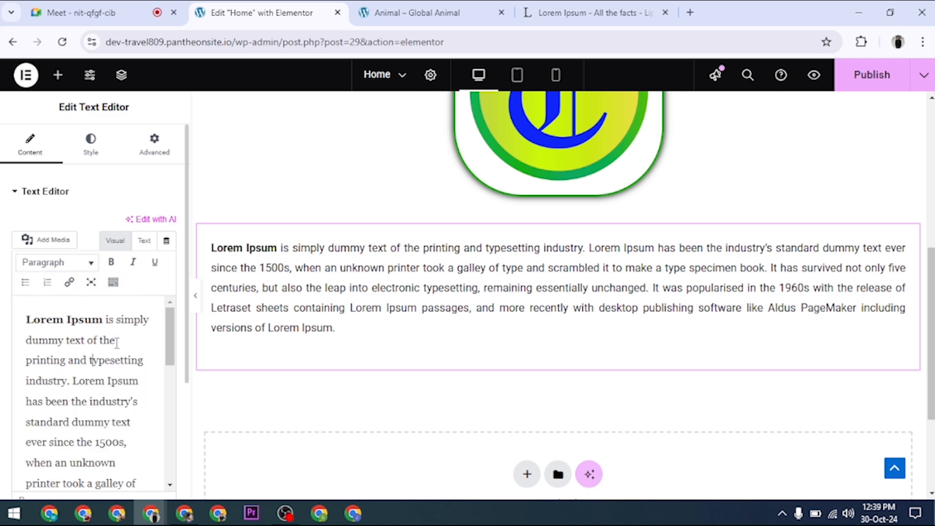
pyautogui.moveTo(117, 342); pyautogui.dragTo(15, 342)
pyautogui.click(110, 262)
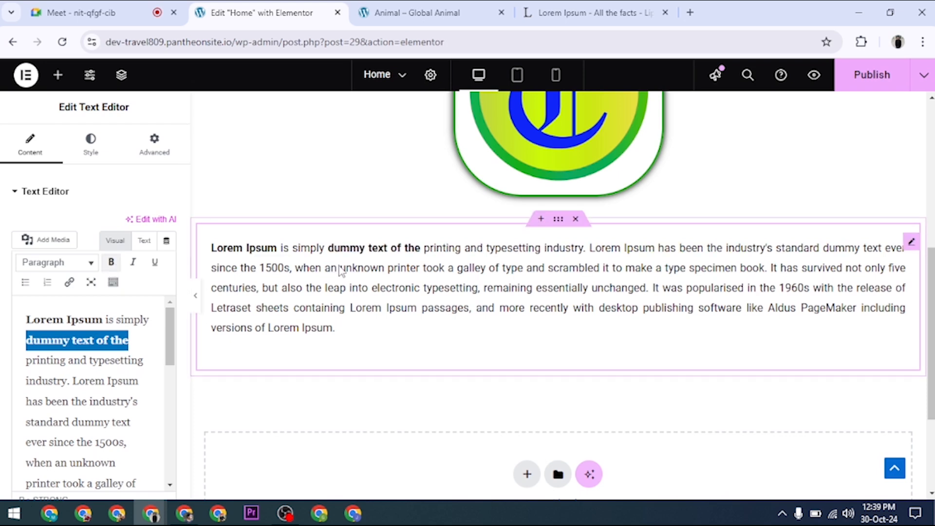
pyautogui.click(133, 262)
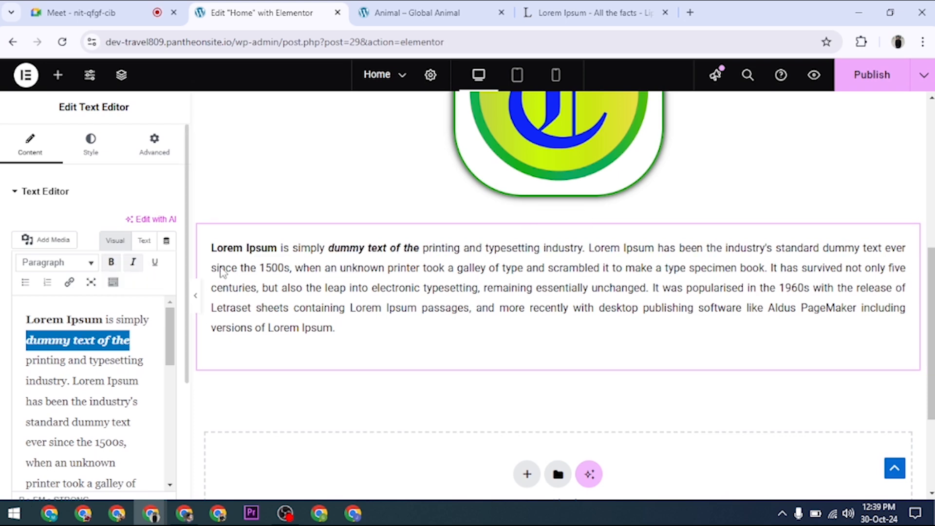
pyautogui.click(154, 262)
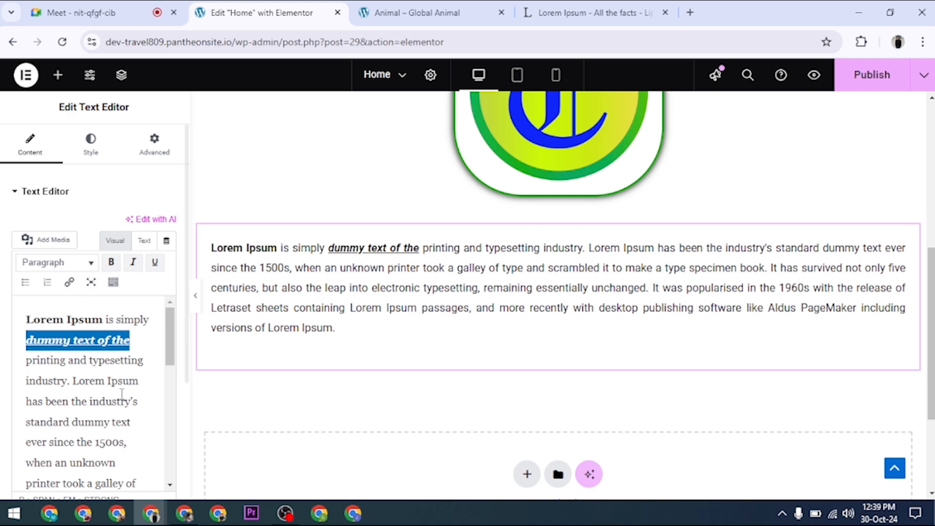
pyautogui.click(108, 381)
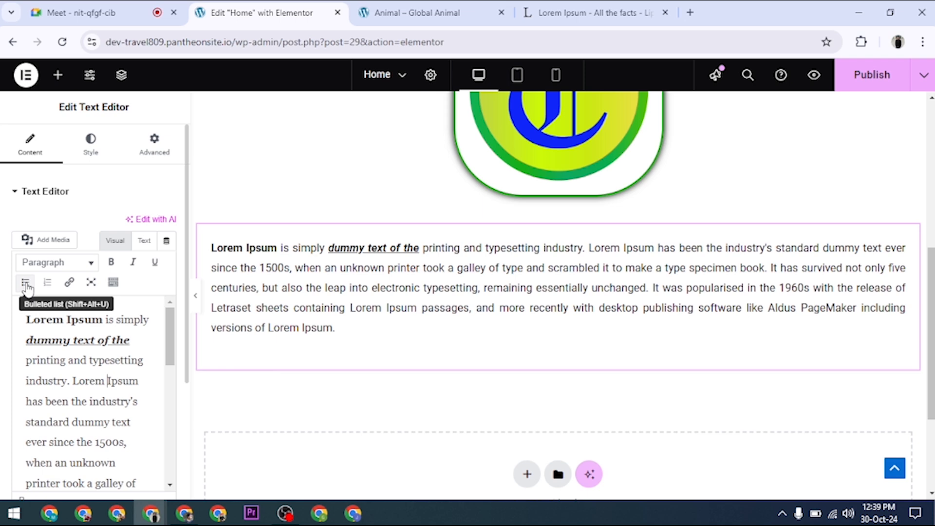
# Step: Try turning the paragraph into a bulleted list and remove the list formatting again
pyautogui.moveTo(147, 360); pyautogui.dragTo(22, 368)
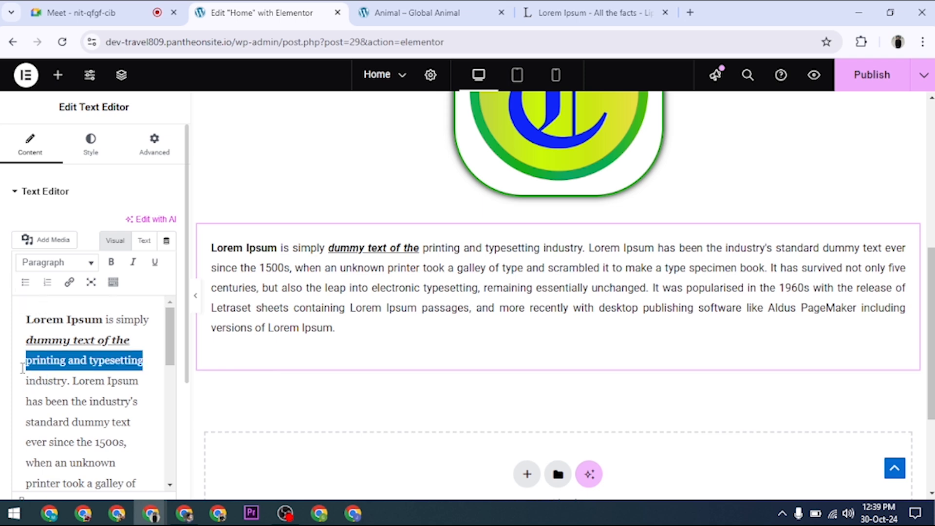
pyautogui.click(25, 282)
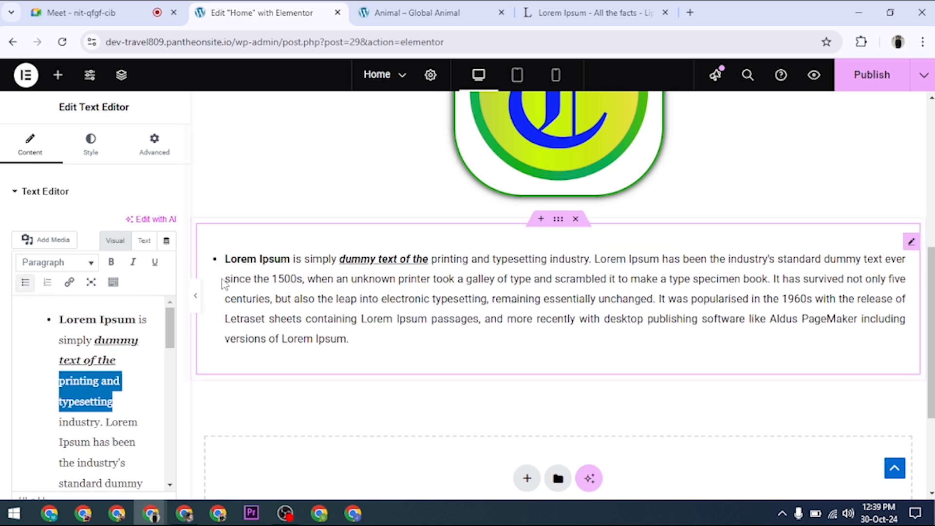
pyautogui.click(25, 282)
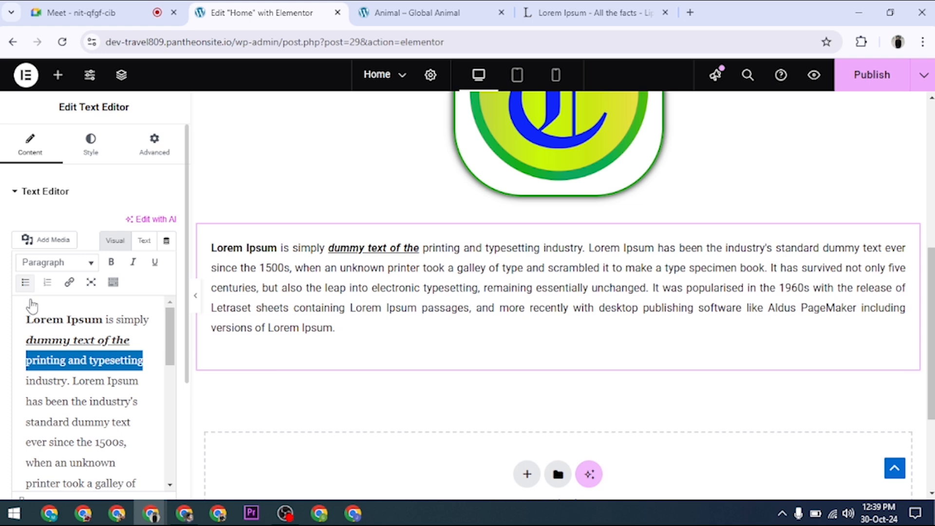
pyautogui.click(114, 401)
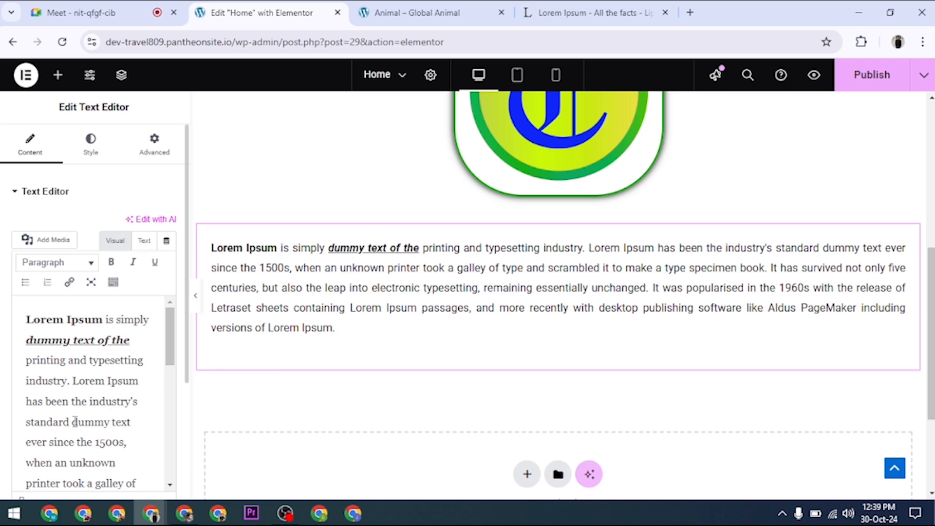
pyautogui.scroll(-10, 93, 389)
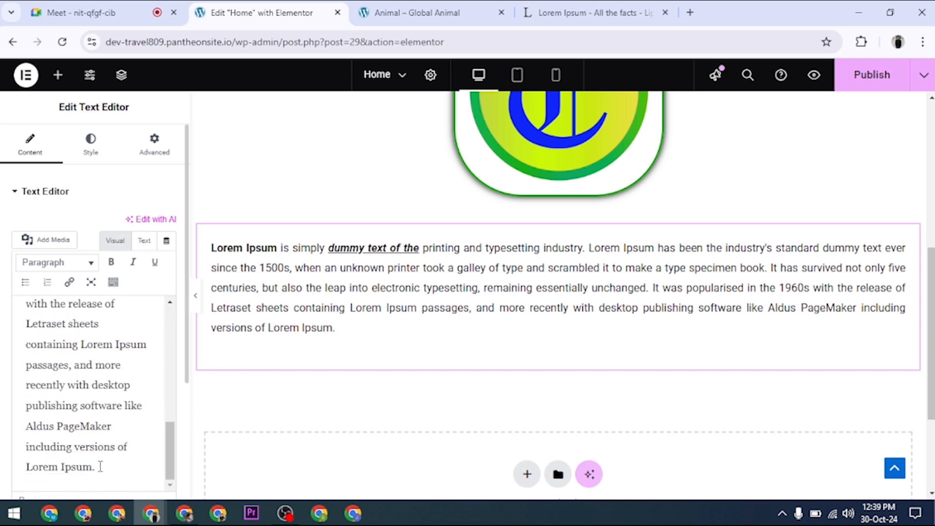
pyautogui.click(128, 447)
pyautogui.press('BackSpace')
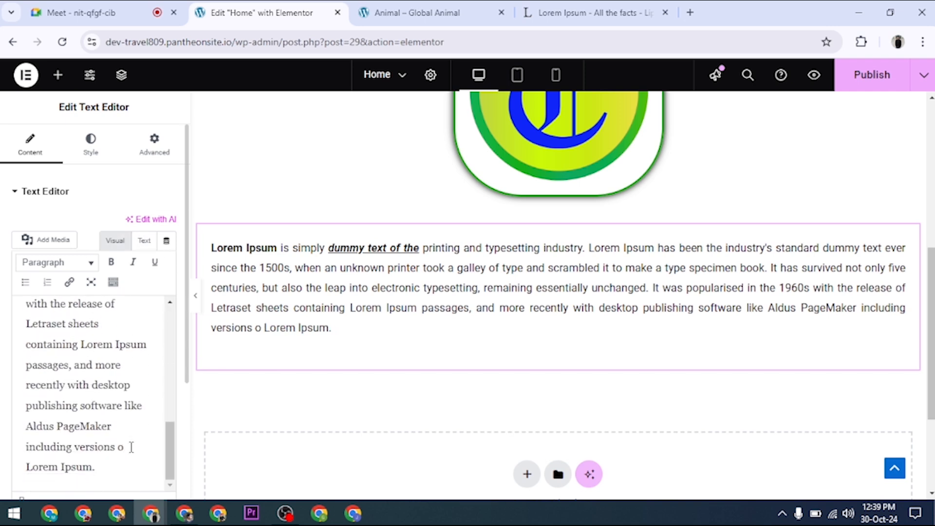
pyautogui.moveTo(108, 467); pyautogui.dragTo(93, 467)
pyautogui.click(99, 471)
pyautogui.hotkey('ctrl', 'z')
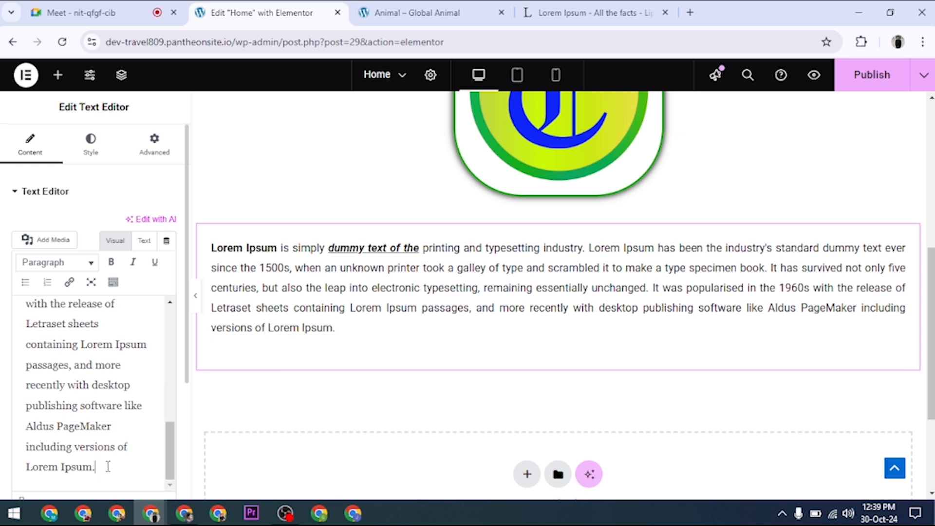
# Step: Delete the paragraph's final period and link the closing words "Lorem Ipsum" to amazon.com
pyautogui.press('BackSpace')
pyautogui.moveTo(104, 466); pyautogui.dragTo(25, 466)
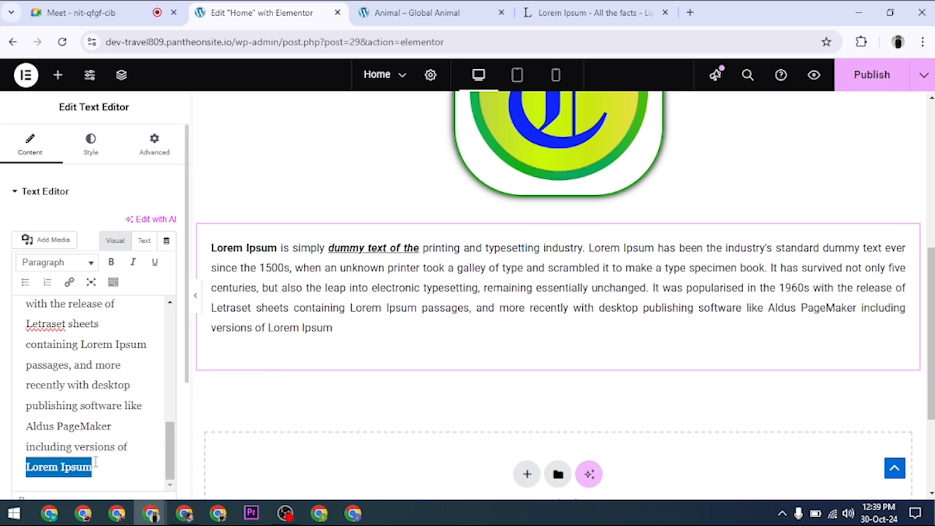
pyautogui.click(68, 285)
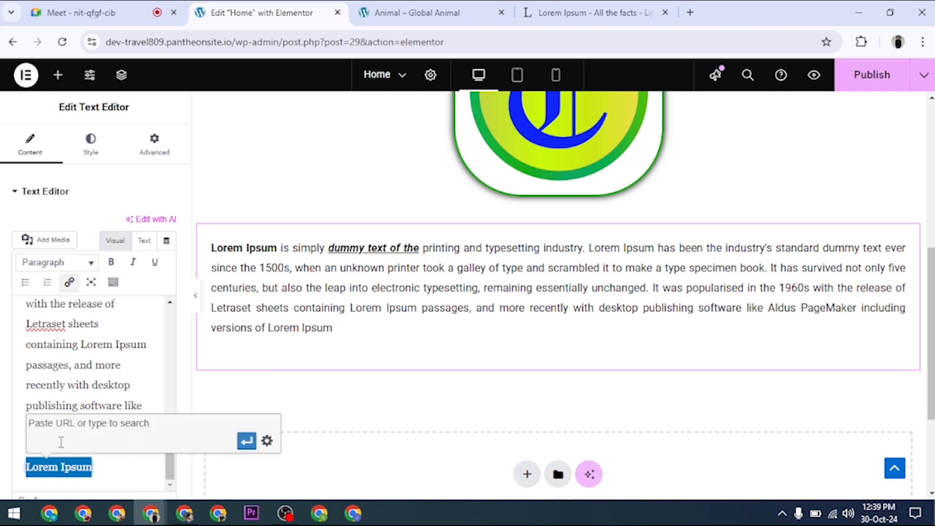
pyautogui.write('amazon.com')
pyautogui.click(246, 443)
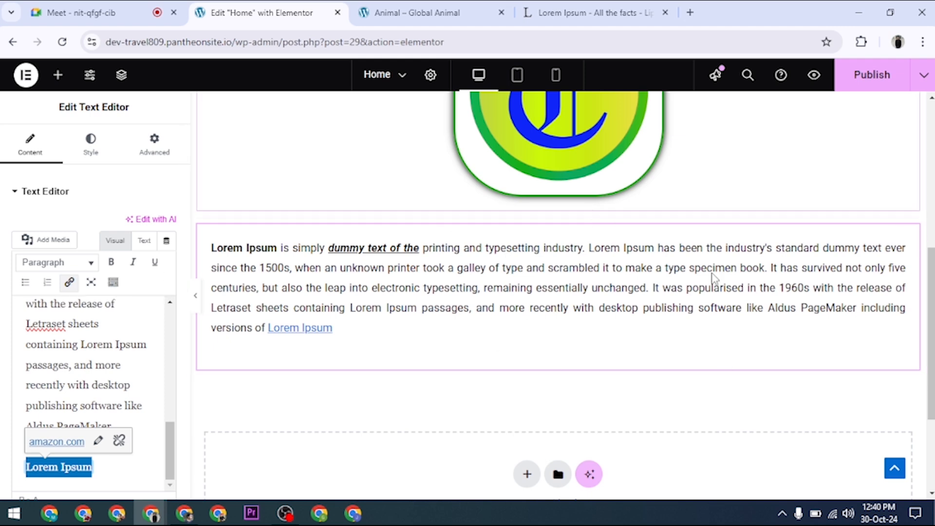
pyautogui.click(126, 409)
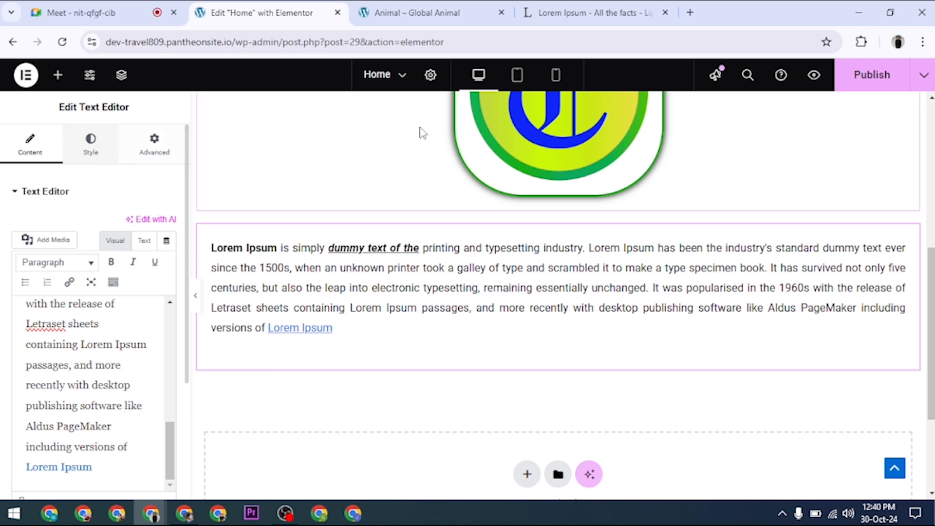
# Step: Publish the Home page and check the text section on the live site
pyautogui.click(852, 76)
pyautogui.click(418, 12)
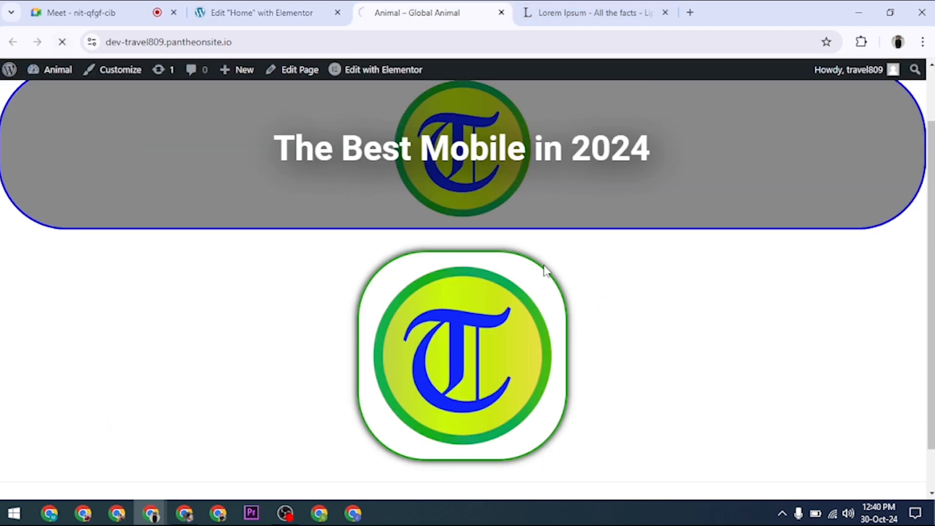
pyautogui.scroll(-4, 560, 283)
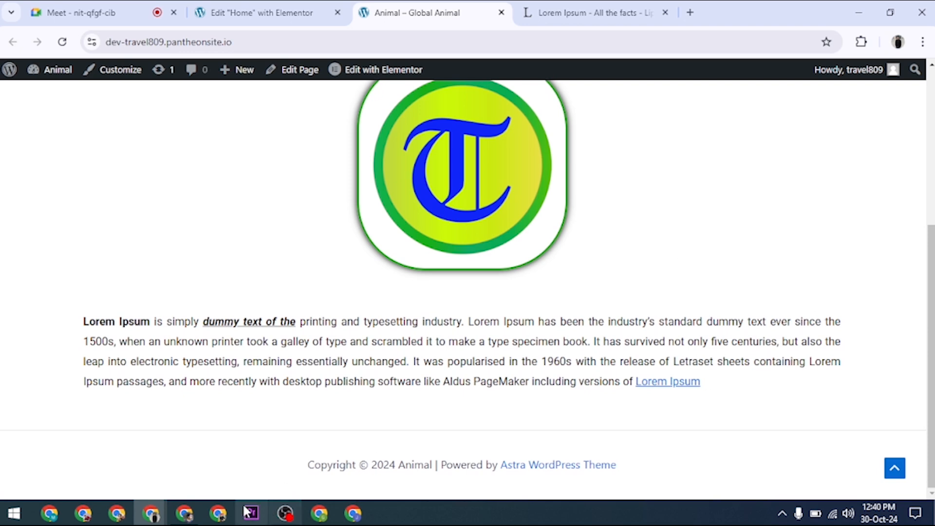
# Step: Return to the Elementor editor and review the text widget's style and content settings
pyautogui.click(255, 19)
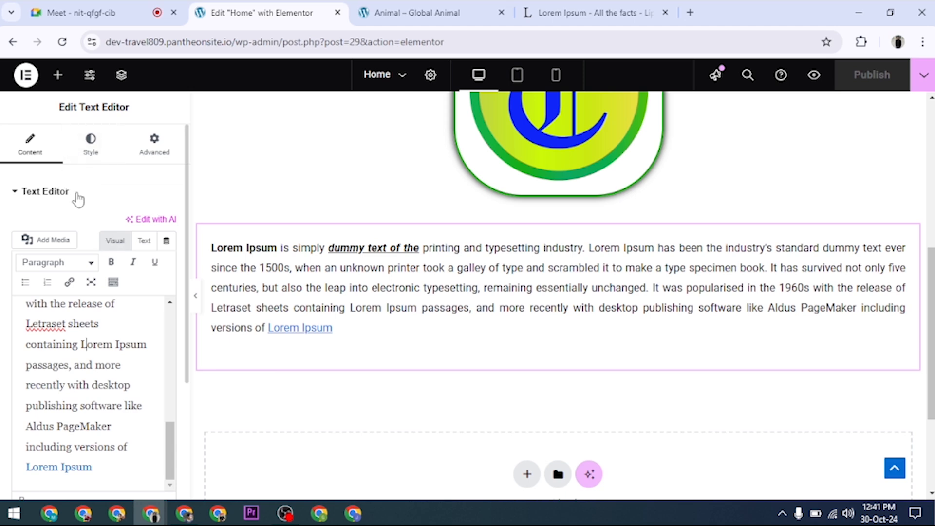
pyautogui.click(85, 155)
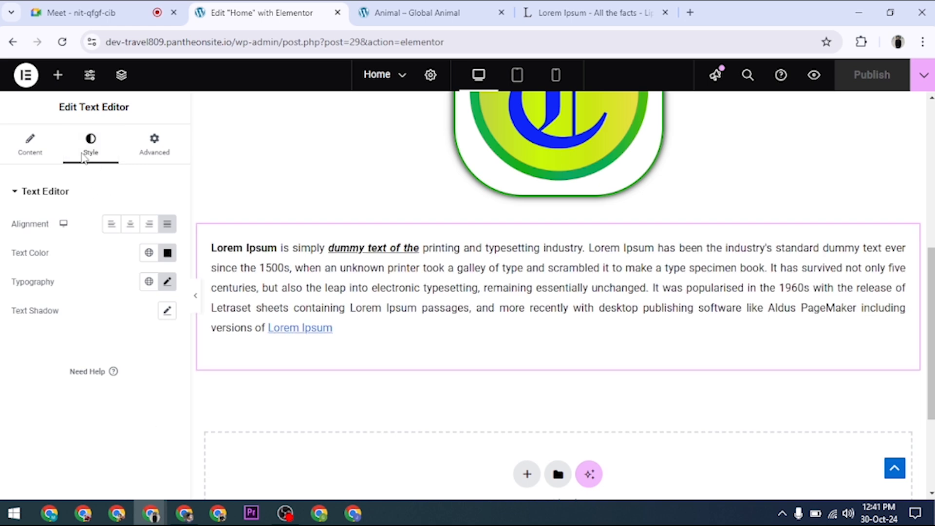
pyautogui.click(45, 152)
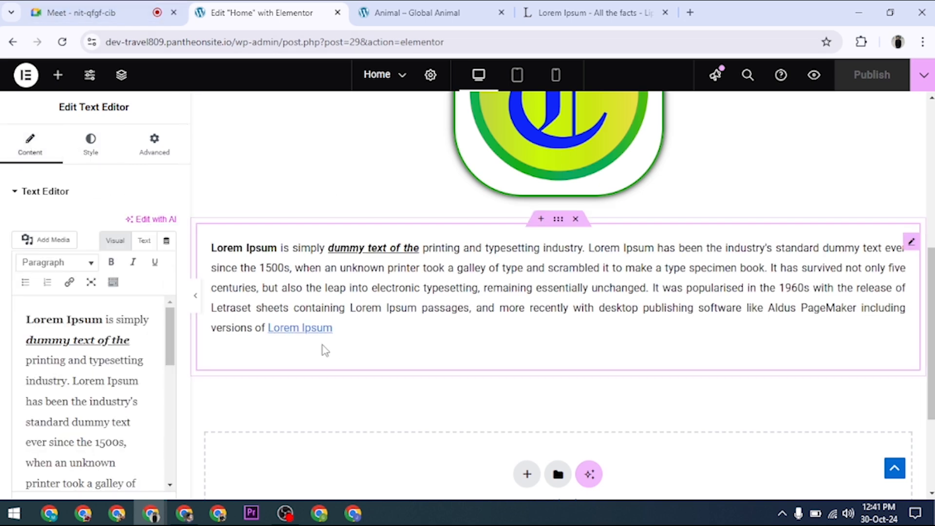